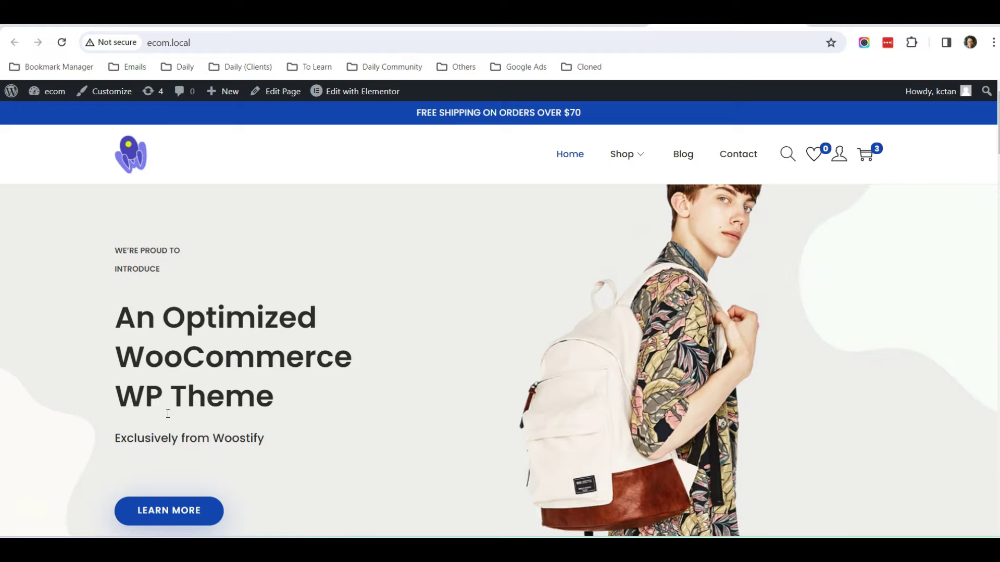
# Look over the store's home page, from the hero banner to the Shop By Categories section
pyautogui.scroll(-12, 168, 414)
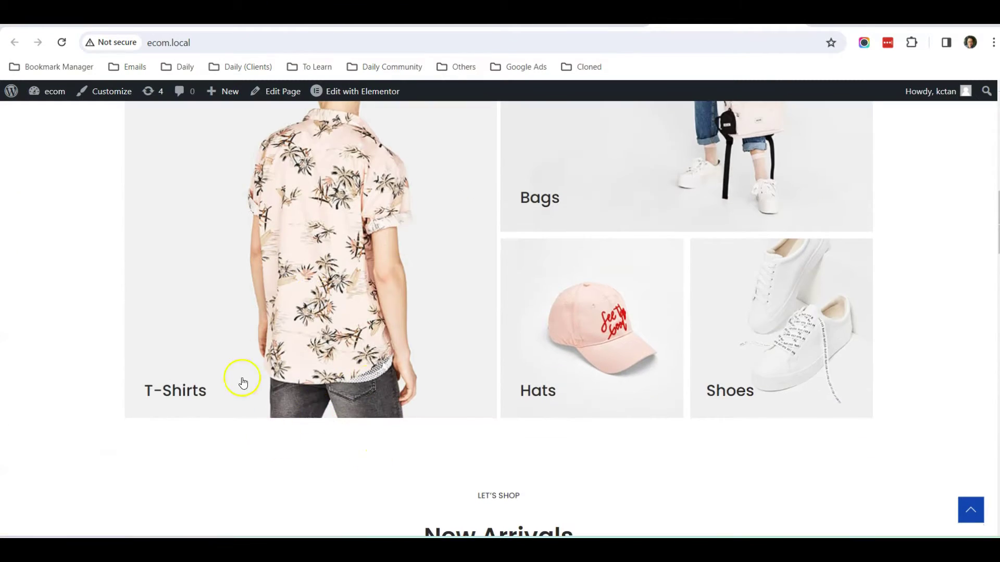
pyautogui.scroll(1, 239, 382)
pyautogui.scroll(-1, 407, 411)
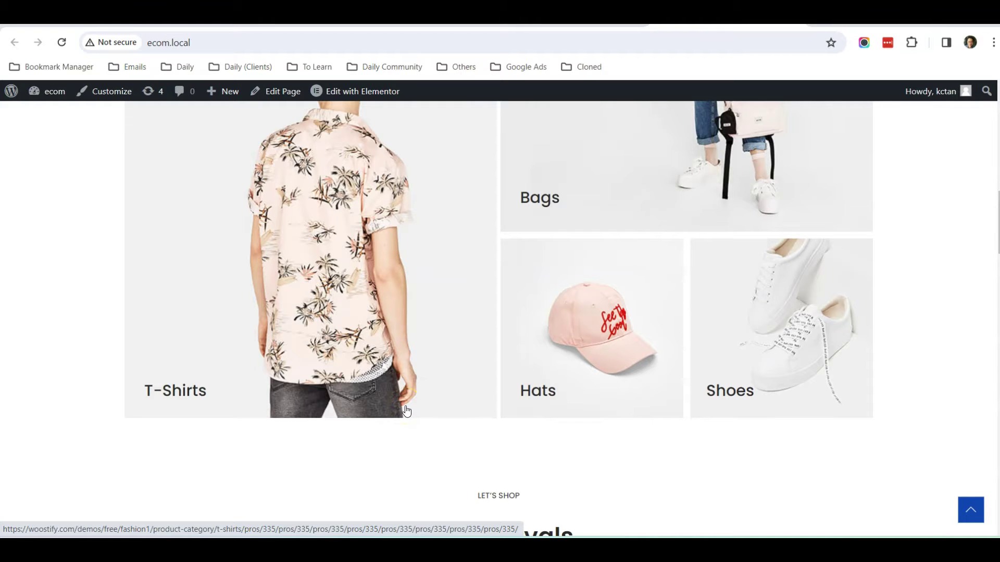
pyautogui.scroll(7, 406, 411)
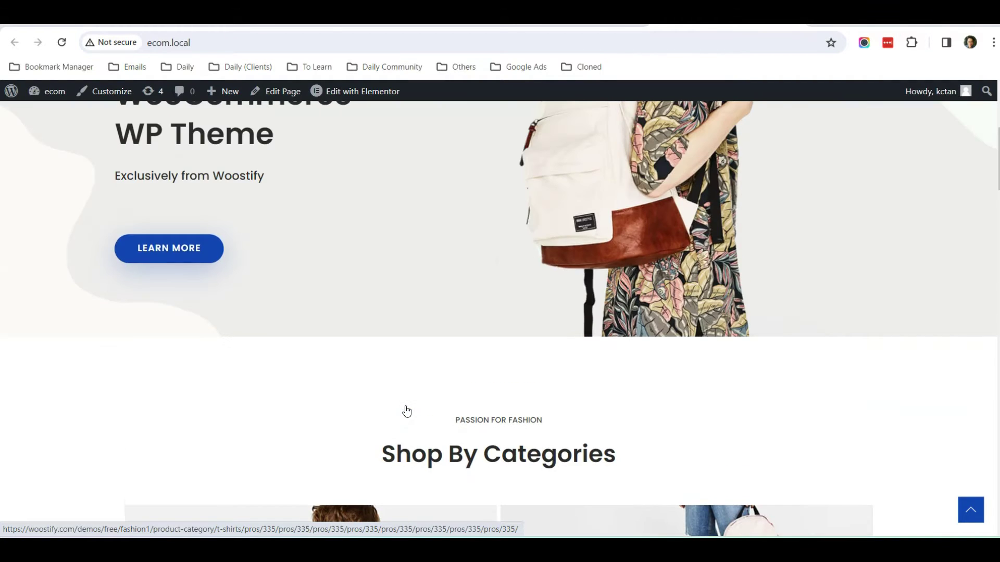
pyautogui.scroll(4, 407, 412)
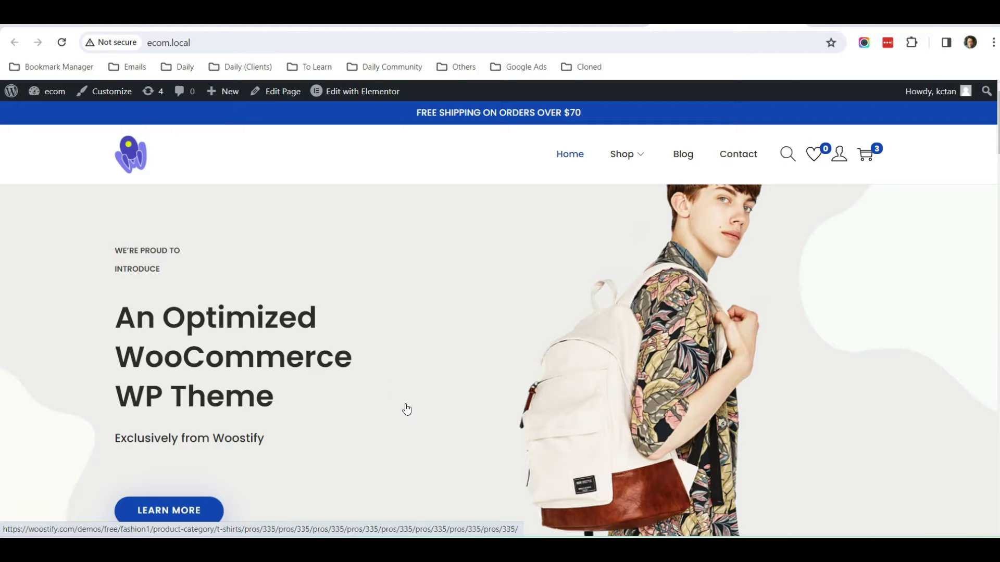
pyautogui.click(519, 301)
pyautogui.scroll(-1, 519, 301)
pyautogui.scroll(1, 518, 301)
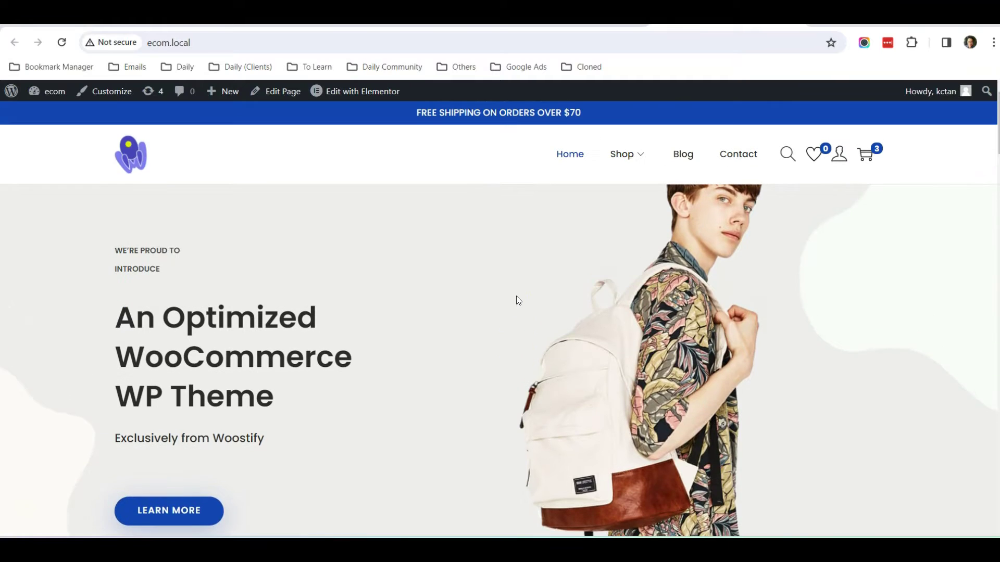
pyautogui.scroll(-1, 518, 300)
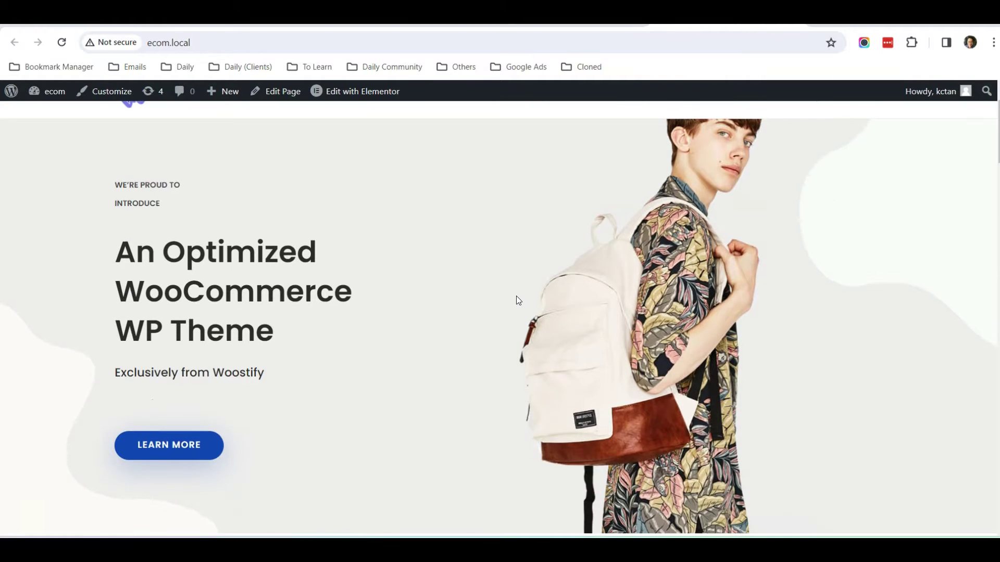
pyautogui.scroll(1, 337, 329)
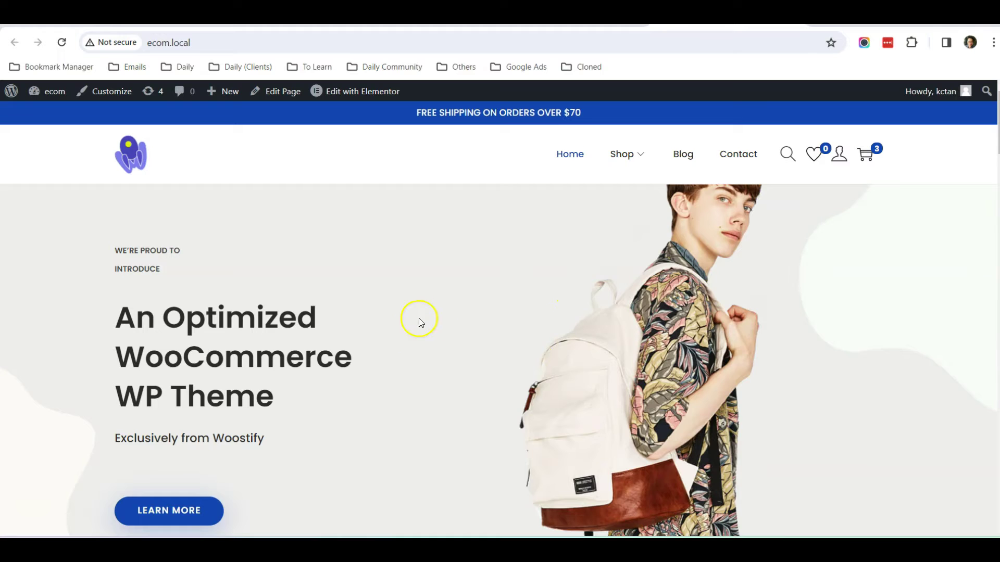
pyautogui.scroll(-2, 476, 313)
pyautogui.scroll(2, 476, 304)
# Open the store's Contact page and bring the Leave Your Message form into view
pyautogui.click(732, 157)
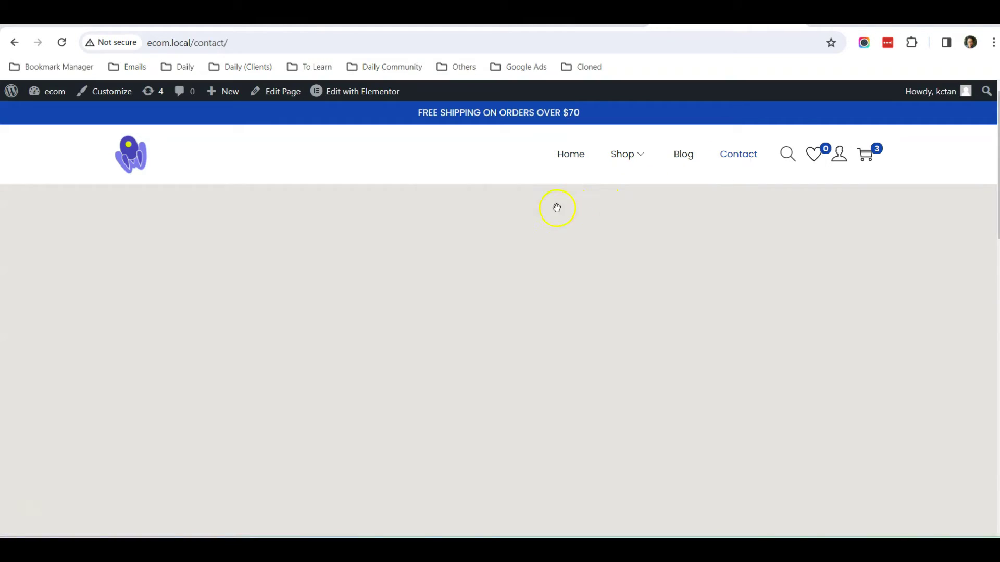
pyautogui.scroll(-8, 524, 271)
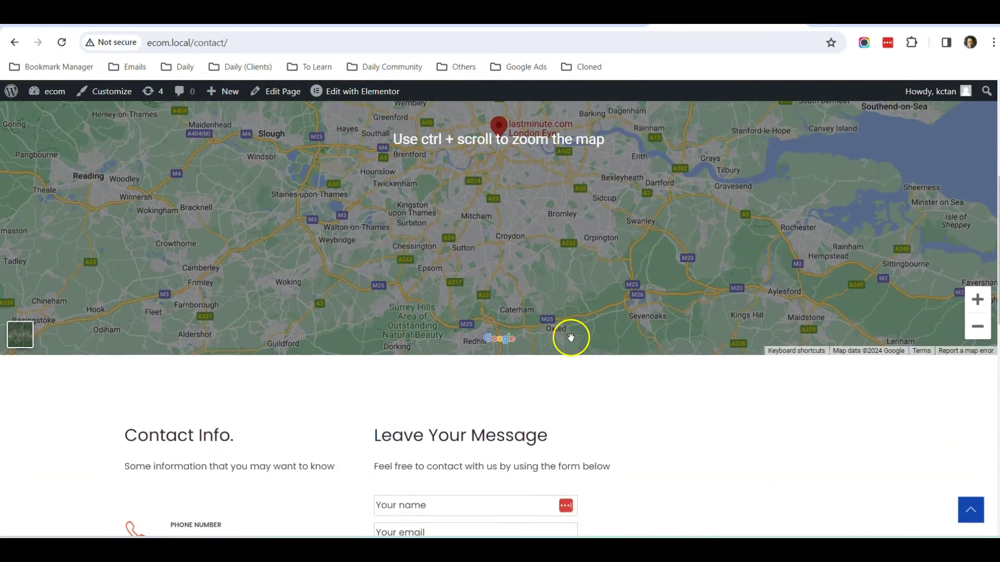
pyautogui.scroll(-2, 699, 355)
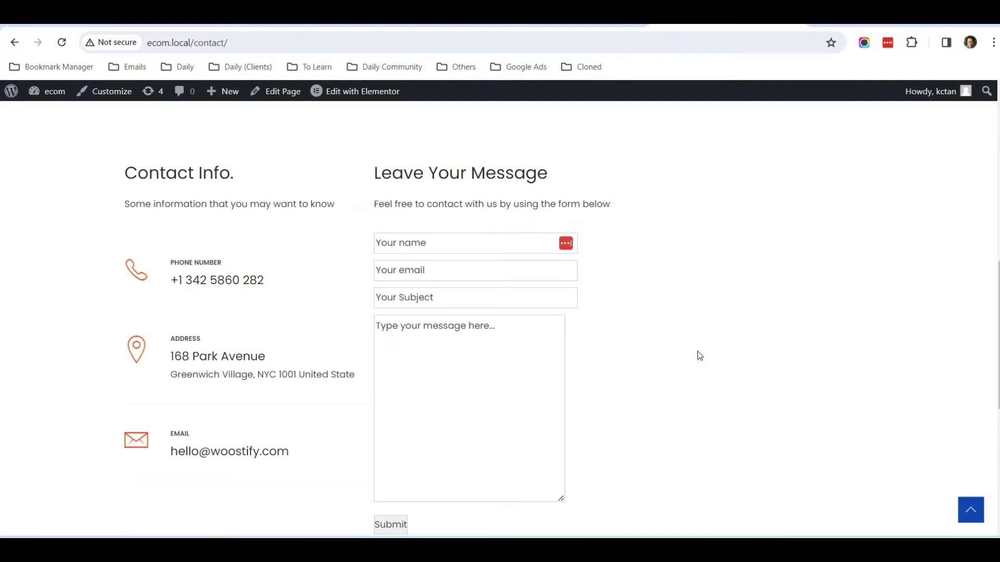
# Examine the name, email, subject and message fields of the Leave Your Message form
pyautogui.click(454, 240)
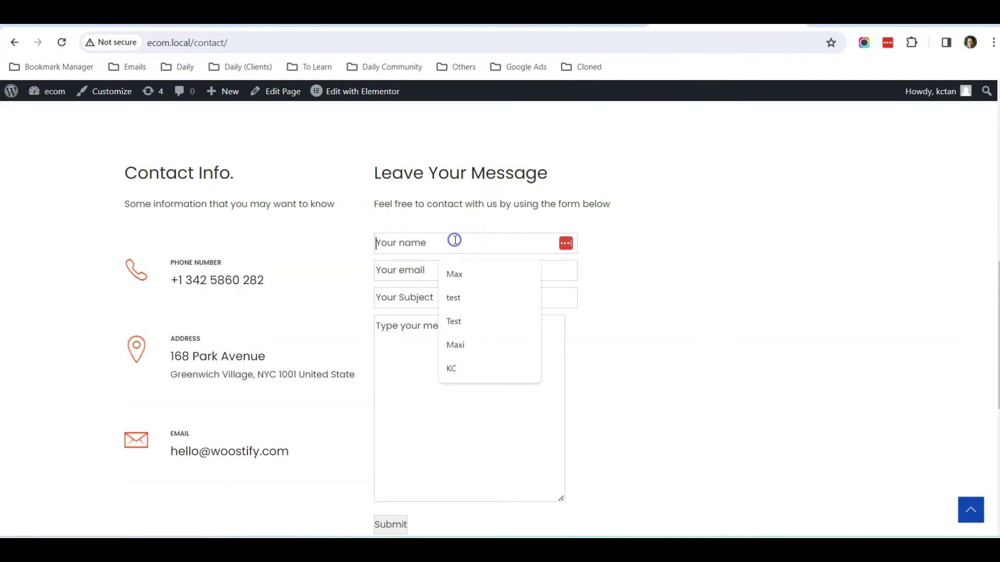
pyautogui.scroll(3, 455, 240)
pyautogui.scroll(-4, 456, 283)
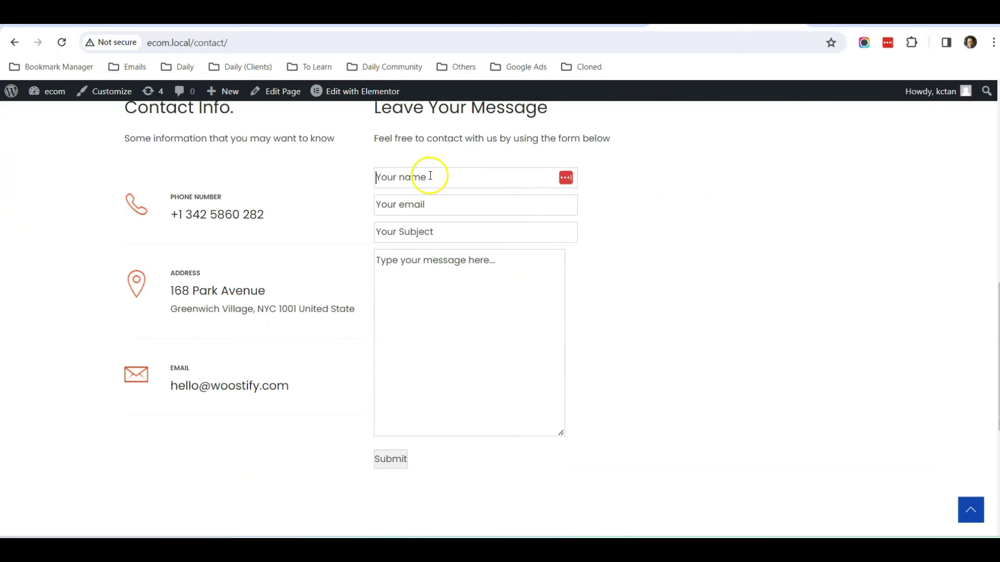
pyautogui.click(431, 203)
pyautogui.click(419, 229)
pyautogui.click(426, 283)
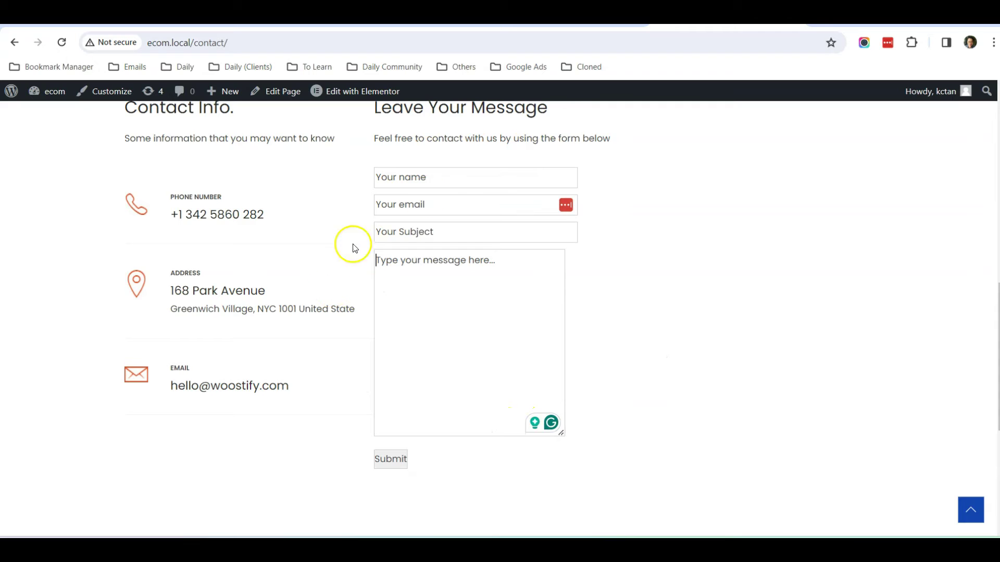
pyautogui.scroll(1, 639, 282)
pyautogui.click(375, 420)
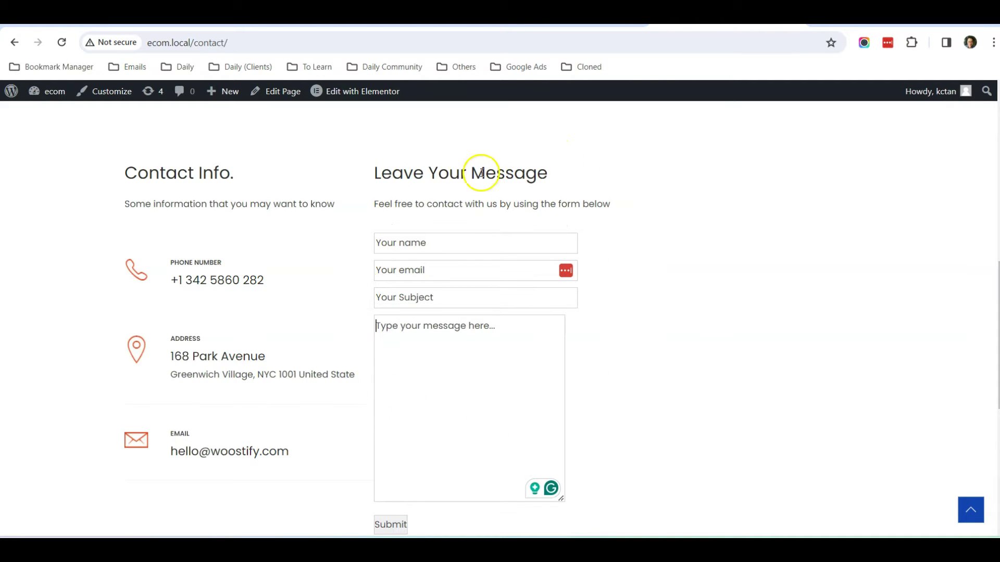
pyautogui.click(479, 415)
pyautogui.scroll(-1, 676, 379)
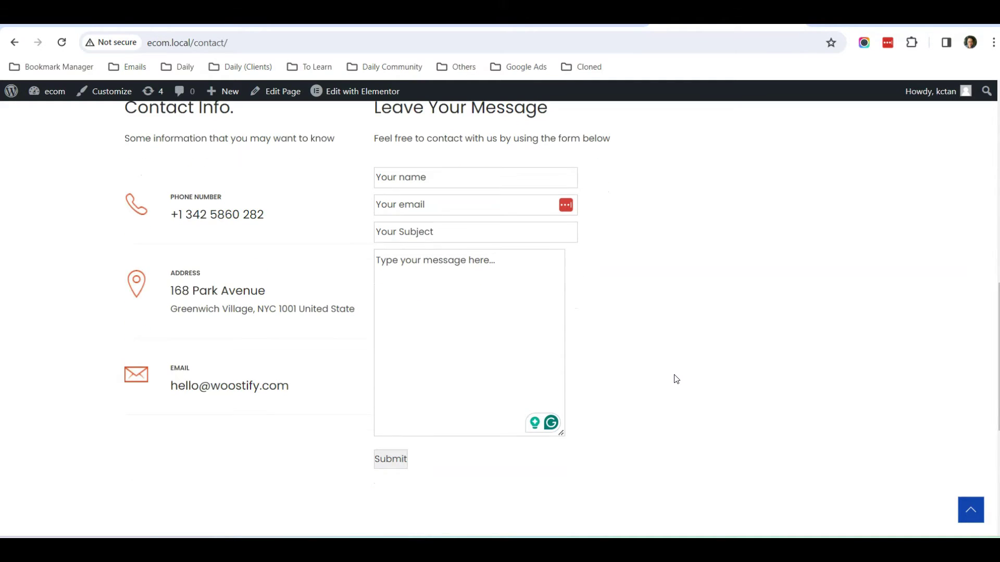
pyautogui.scroll(1, 676, 379)
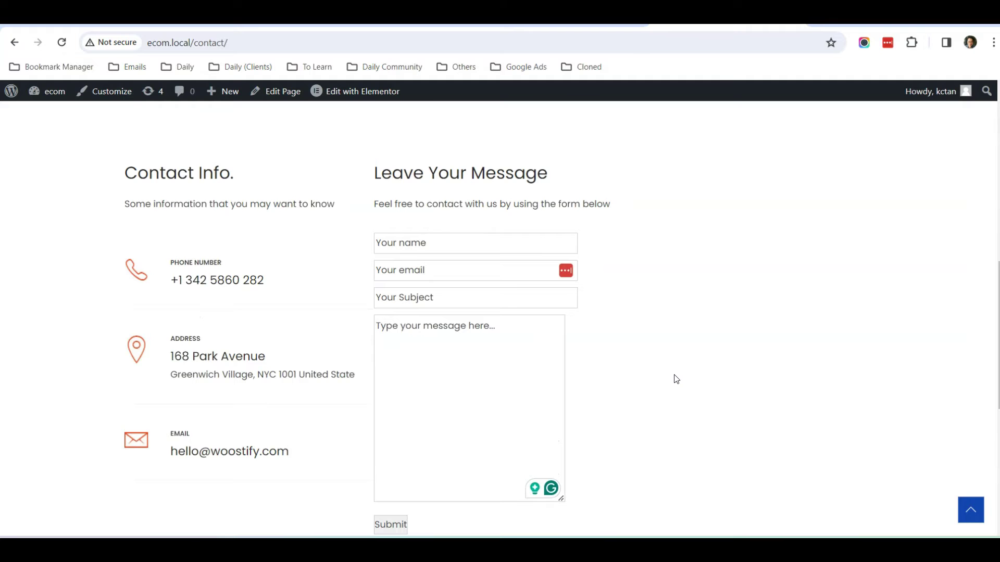
pyautogui.click(443, 346)
# Switch to the WordPress admin dashboard and open the WooCommerce email settings
pyautogui.hotkey('ctrl', 'Tab')
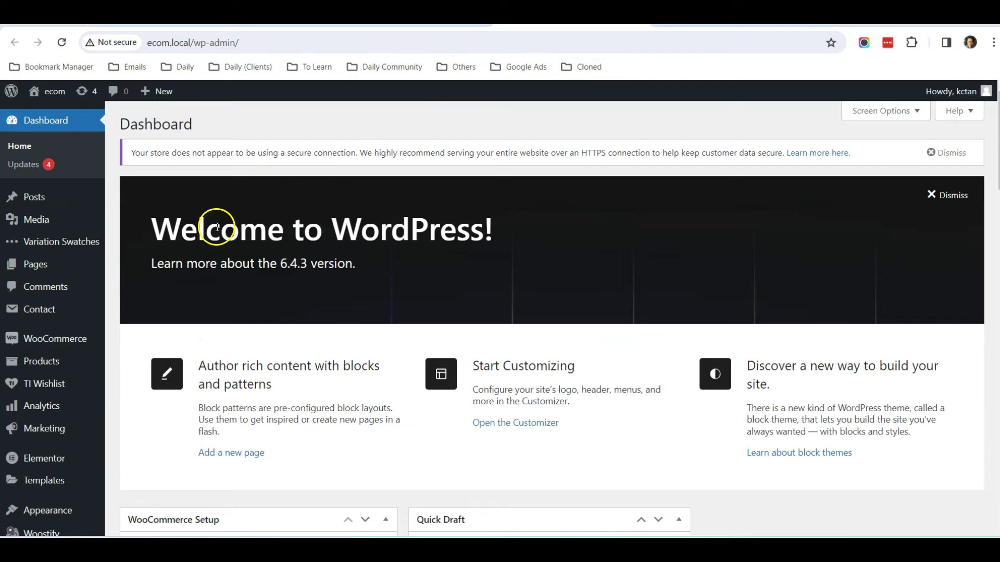
pyautogui.moveTo(61, 341)
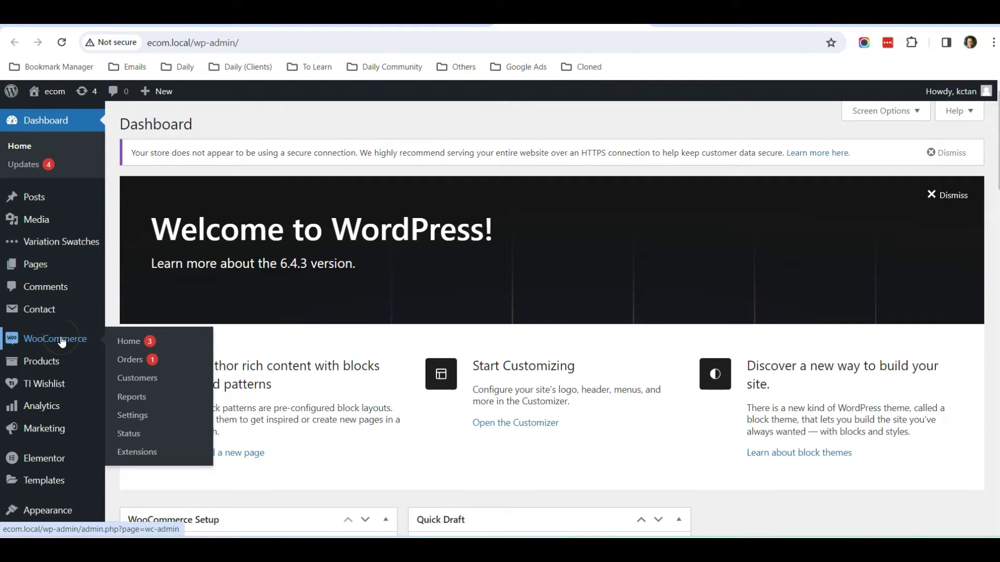
pyautogui.click(139, 417)
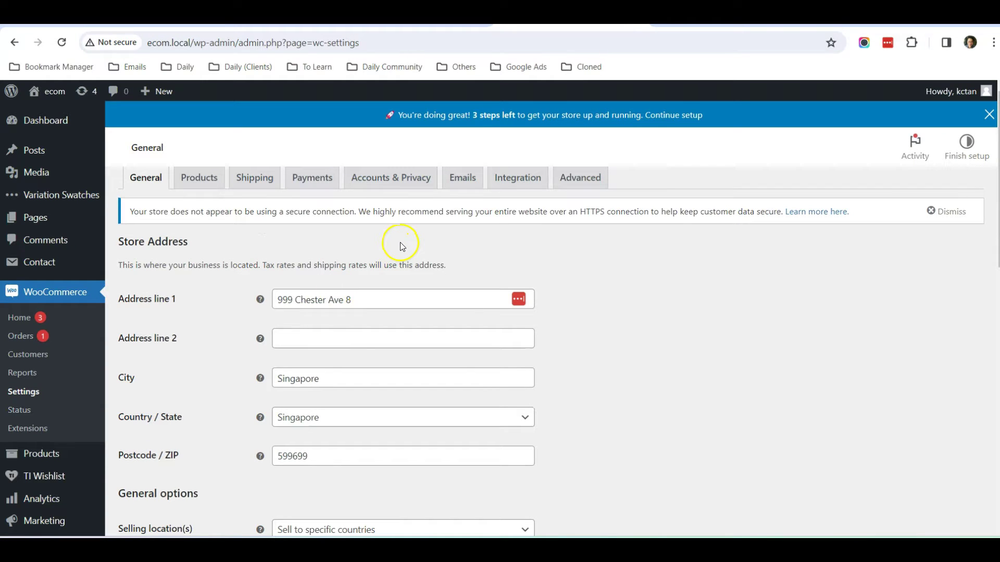
pyautogui.click(464, 180)
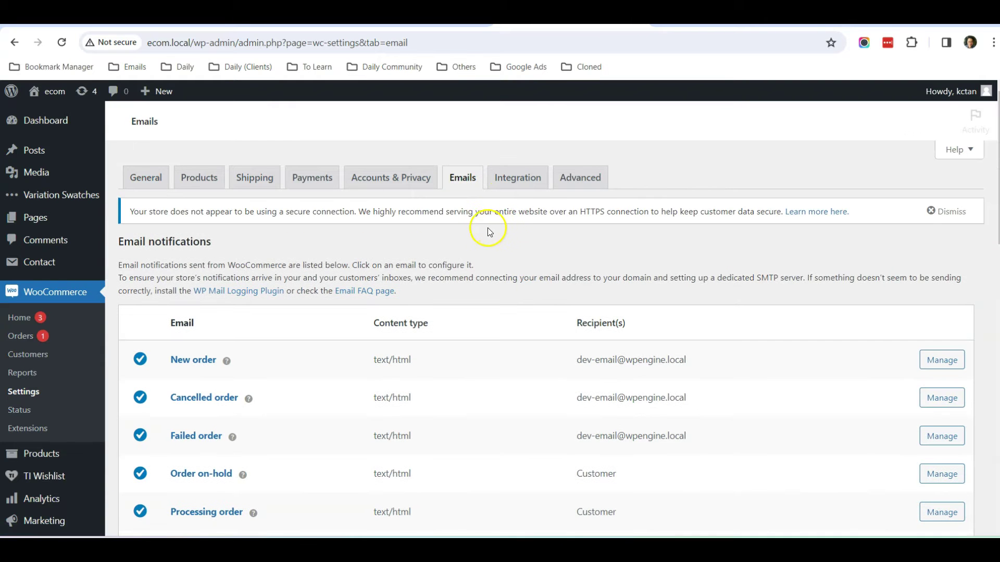
# Change the domain of the email sender's "From" address to ecom.local and save the settings
pyautogui.scroll(-8, 495, 292)
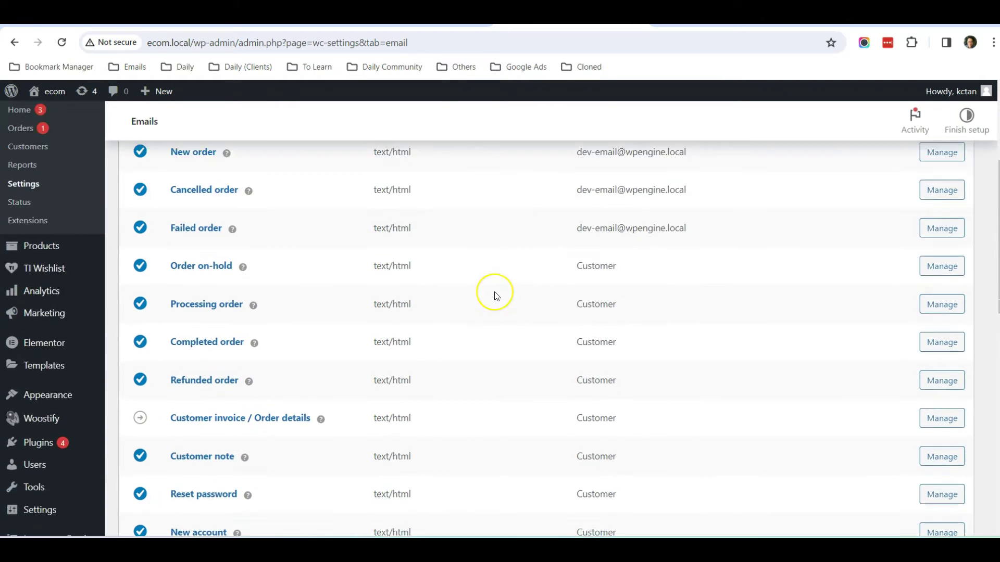
pyautogui.scroll(-5, 496, 296)
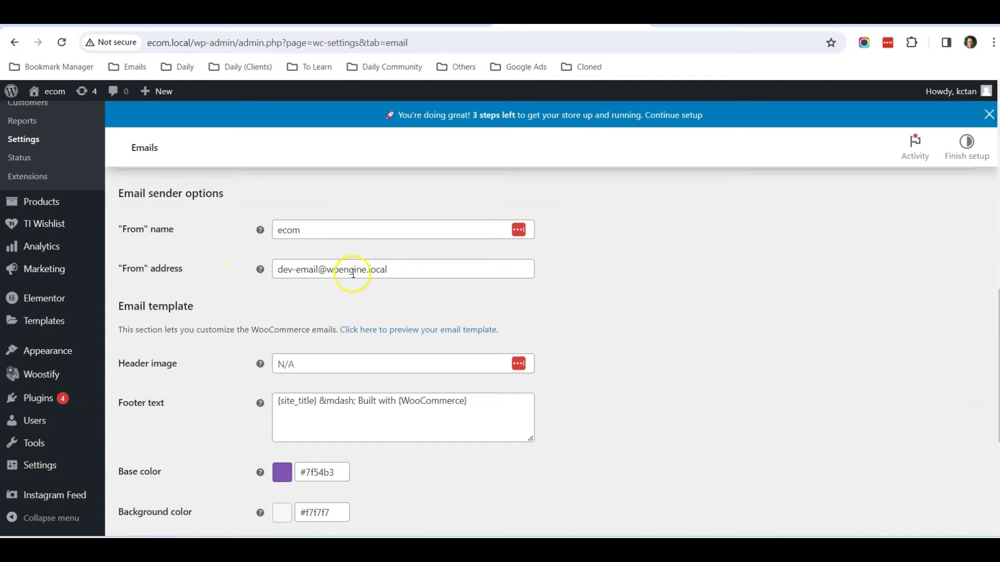
pyautogui.moveTo(401, 269); pyautogui.dragTo(325, 269)
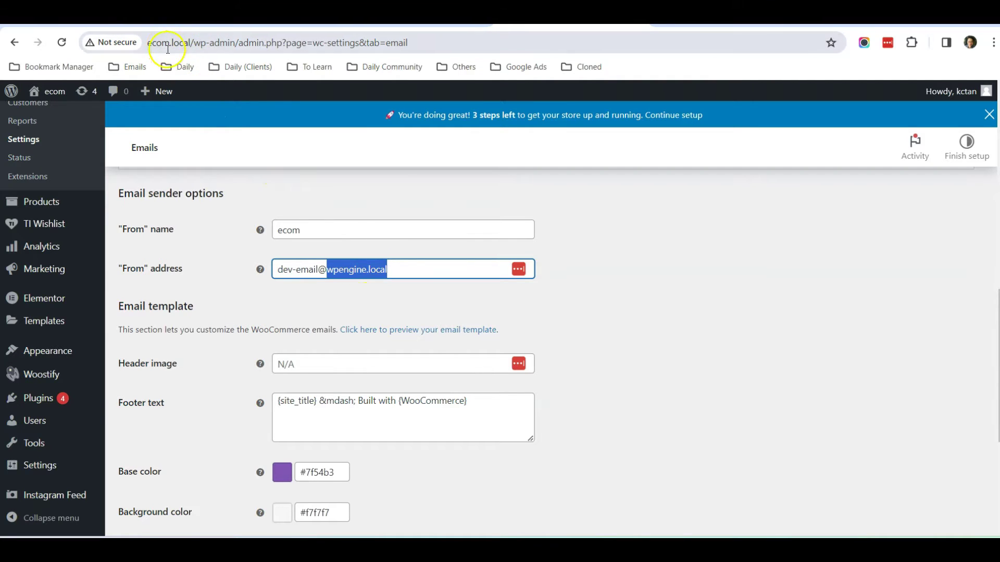
pyautogui.click(401, 269)
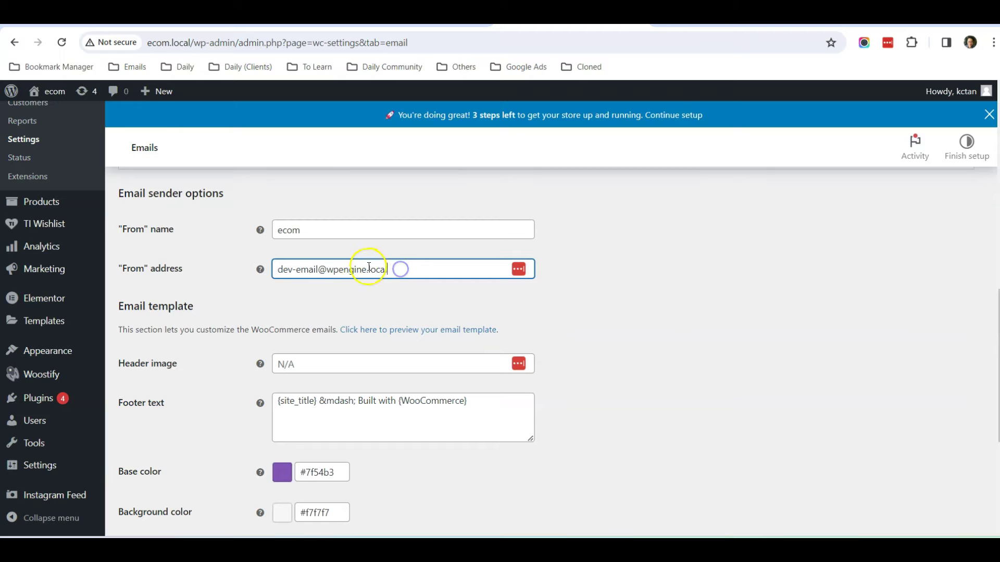
pyautogui.doubleClick(341, 270)
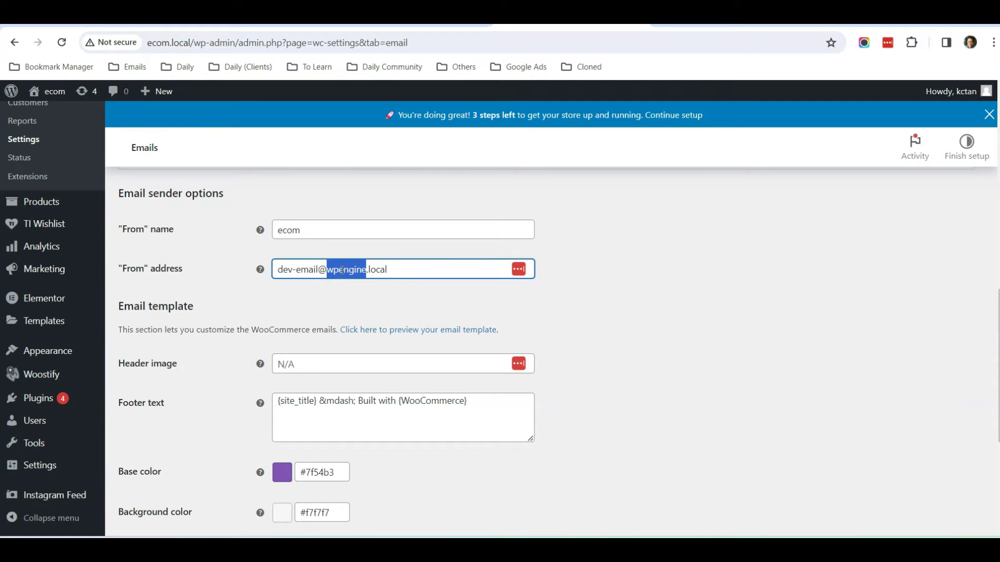
pyautogui.write('e')
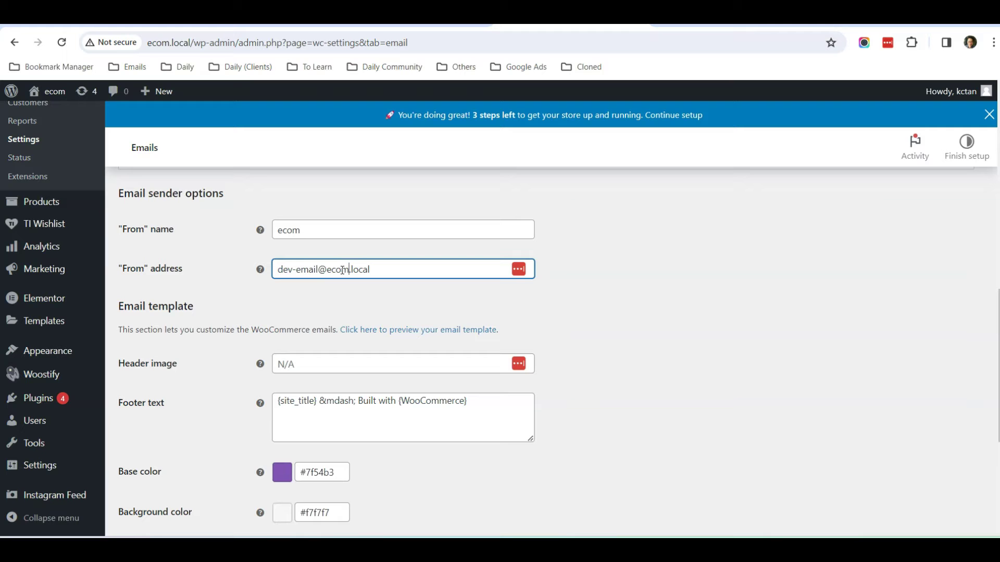
pyautogui.scroll(-5, 573, 334)
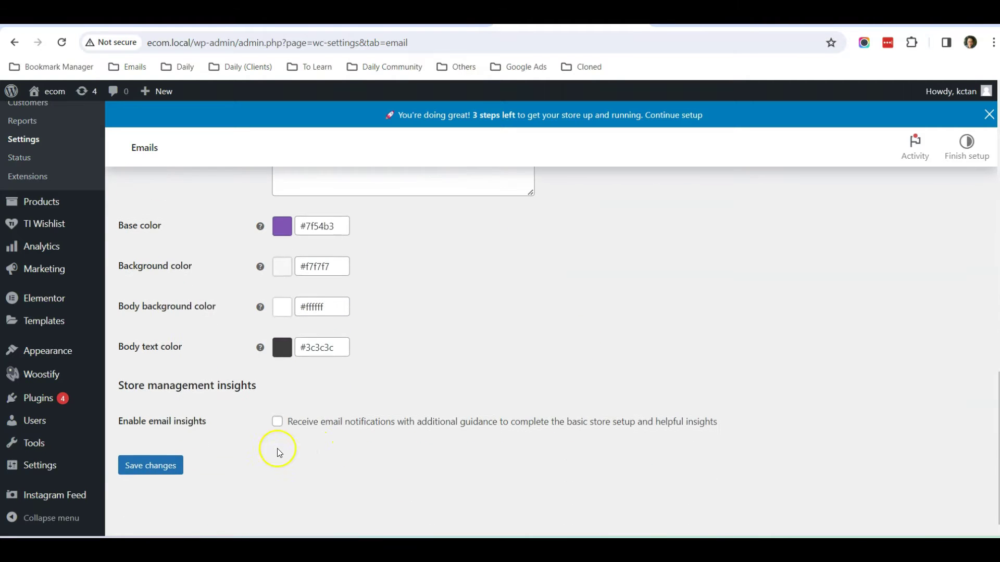
pyautogui.click(154, 465)
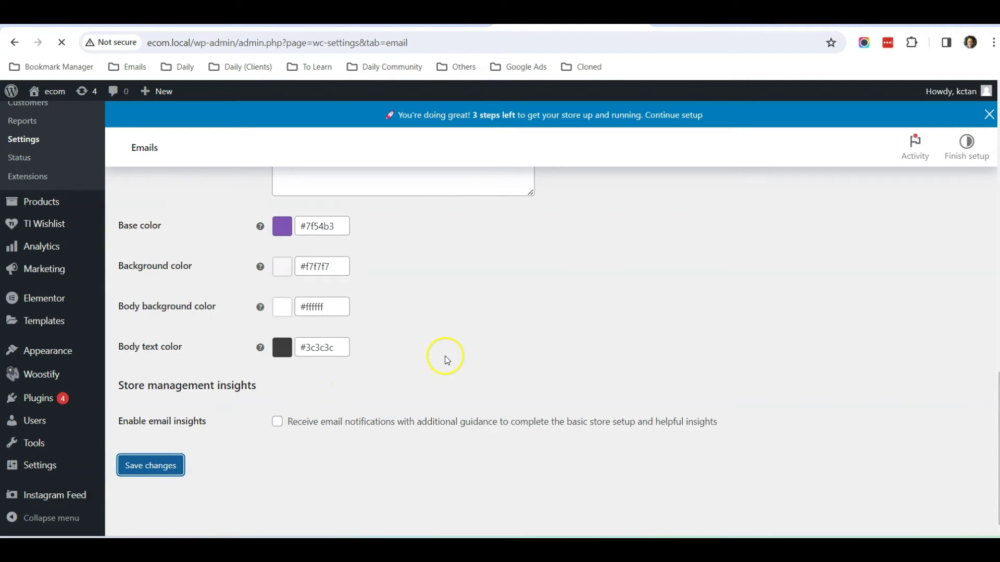
# Check the saved "From" address and the recipients in the email notifications list
pyautogui.scroll(-10, 449, 361)
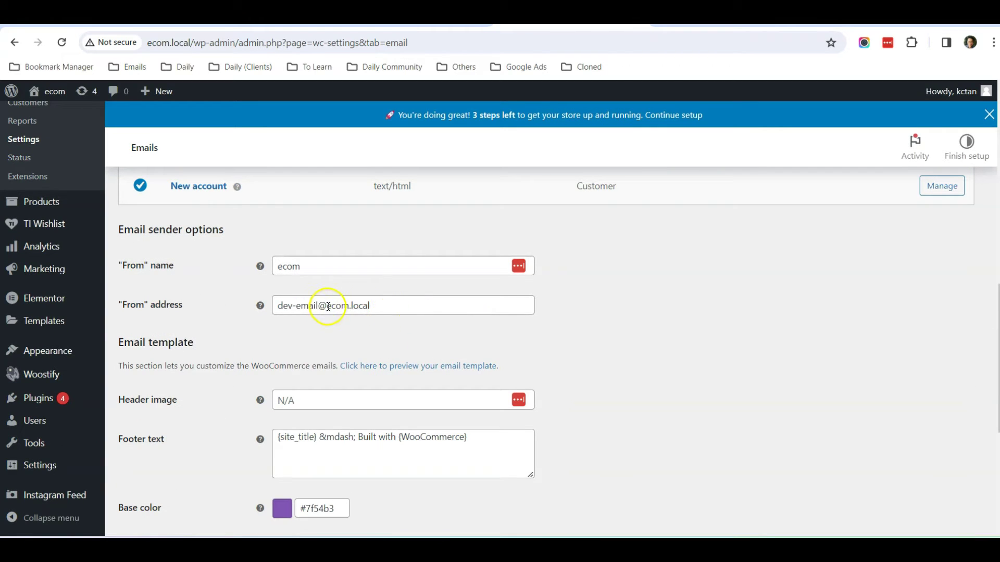
pyautogui.scroll(1, 357, 306)
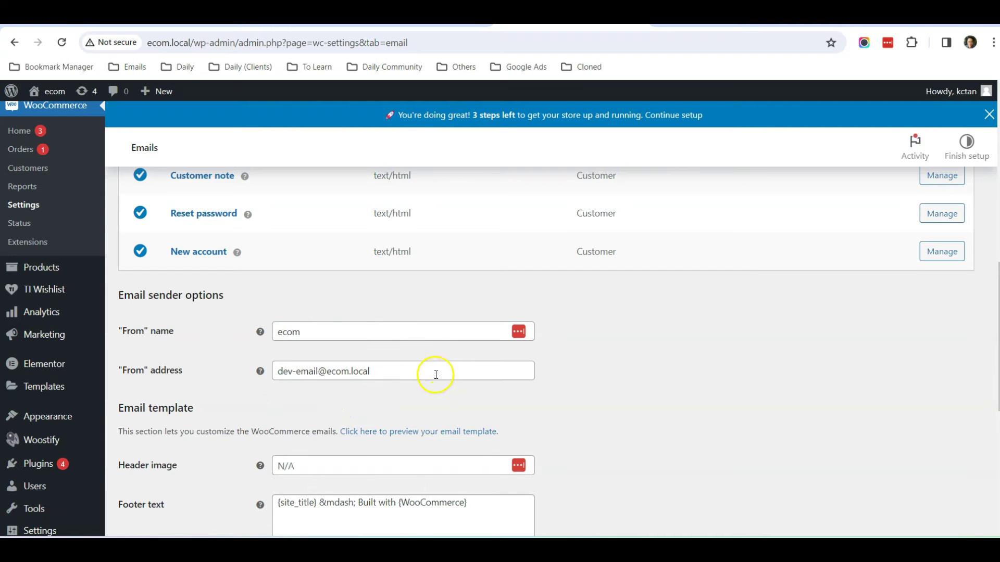
pyautogui.scroll(8, 526, 385)
pyautogui.scroll(-1, 514, 382)
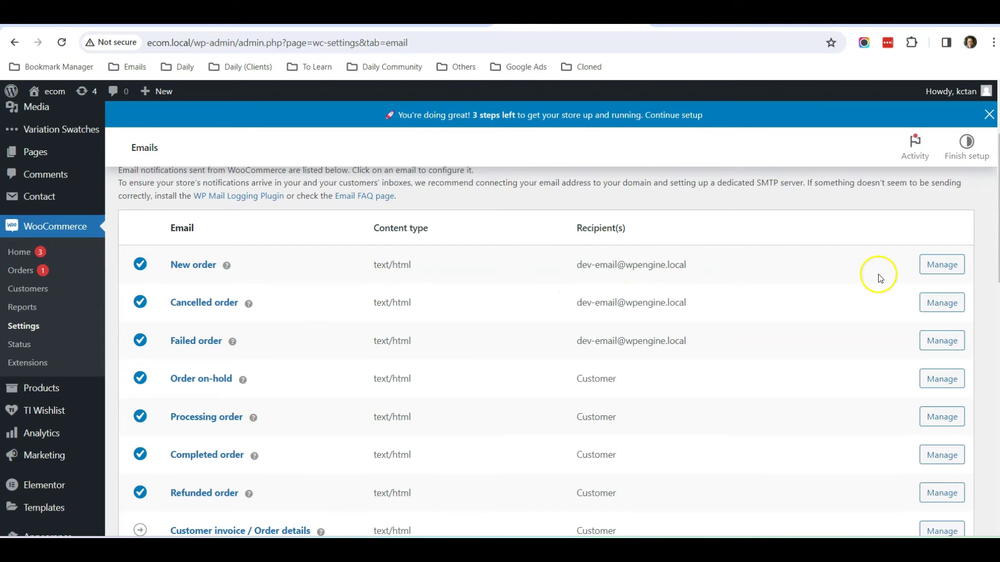
# Open the New order email notification's settings and inspect its recipient address and other options
pyautogui.click(941, 265)
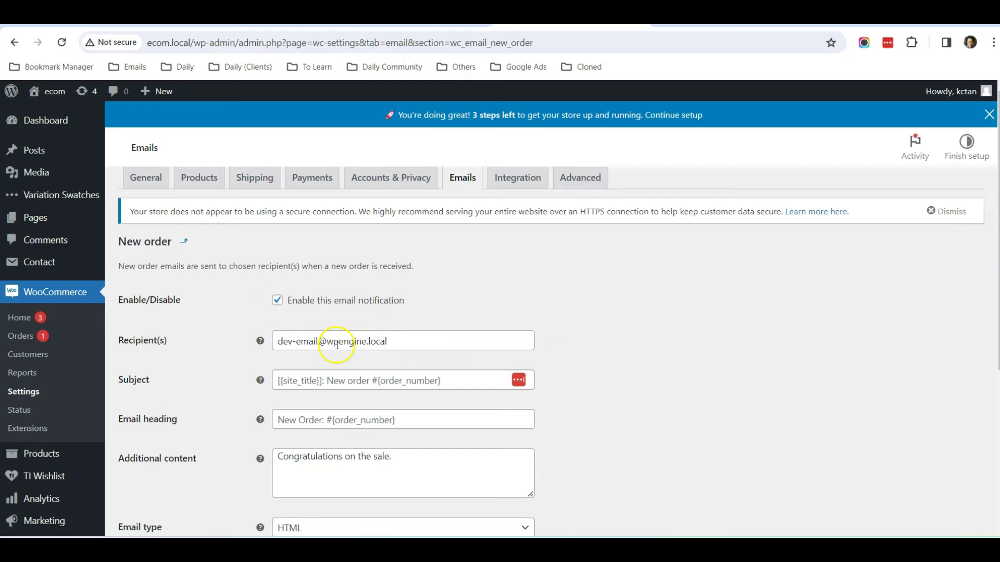
pyautogui.moveTo(409, 342); pyautogui.dragTo(261, 342)
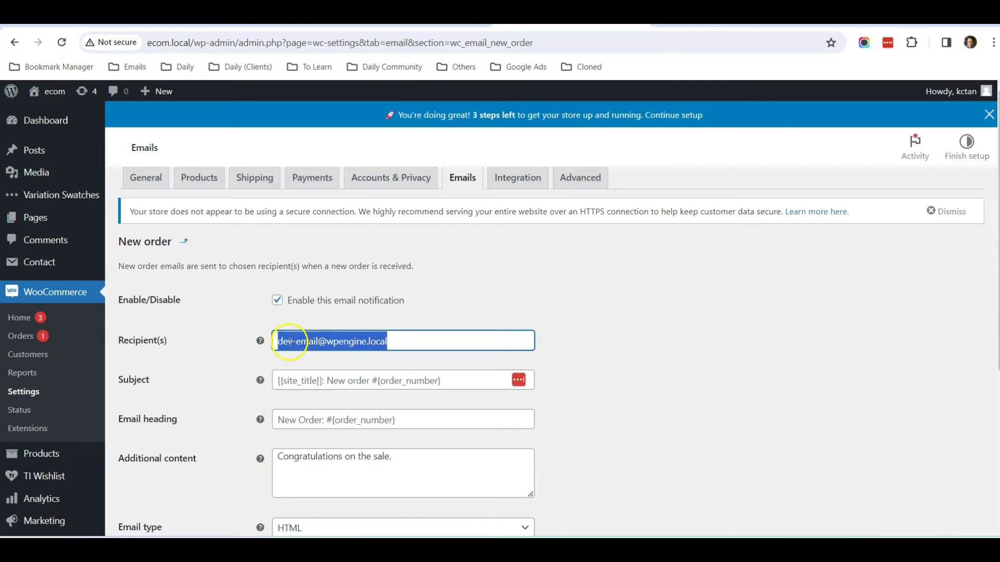
pyautogui.scroll(2, 547, 343)
pyautogui.scroll(-3, 233, 348)
pyautogui.scroll(3, 233, 348)
# Return to the store's Contact page and review the message form down to its Submit button
pyautogui.click(716, 20)
pyautogui.click(489, 354)
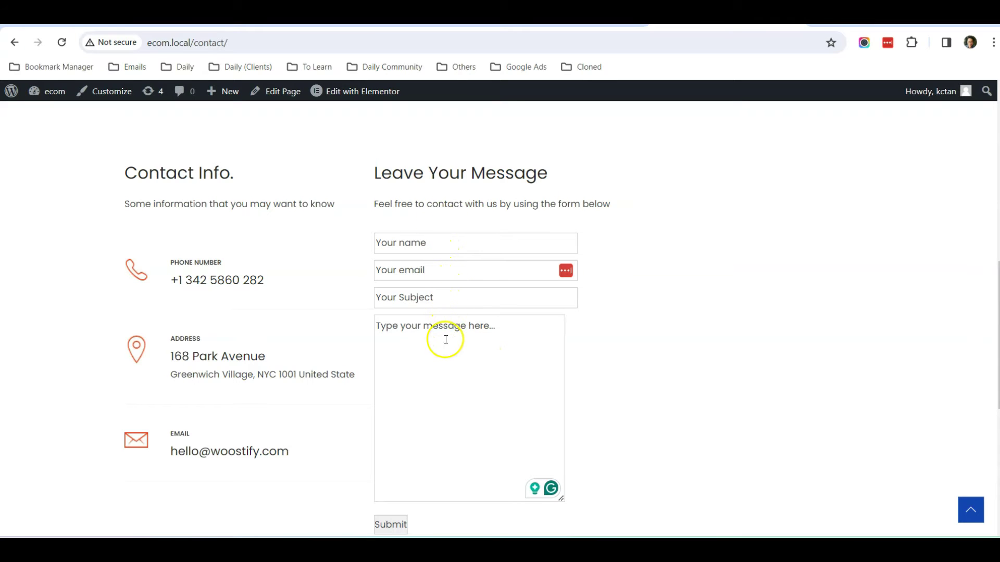
pyautogui.scroll(-3, 427, 396)
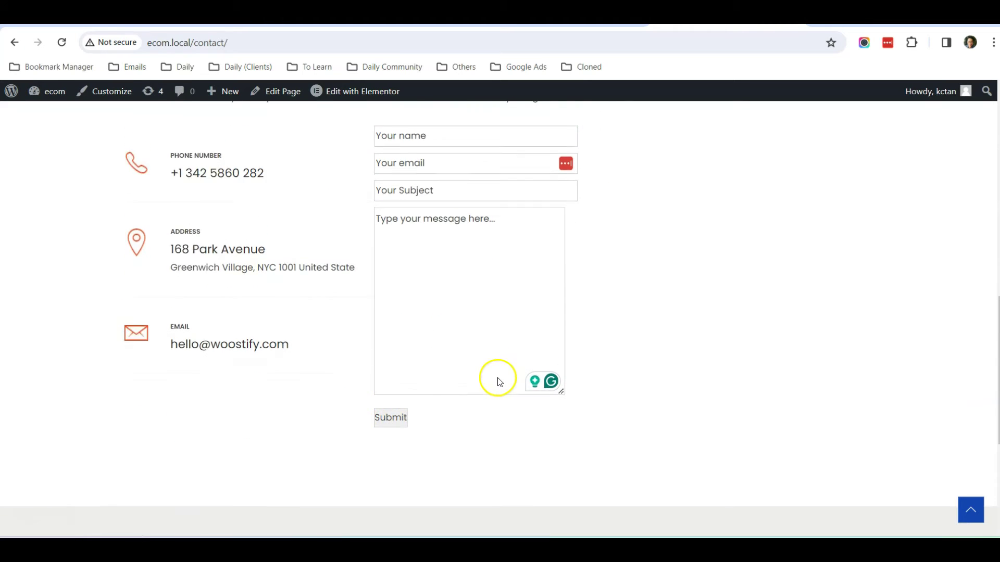
# Return from the Contact page to the WordPress admin and open the list of installed plugins
pyautogui.scroll(3, 498, 380)
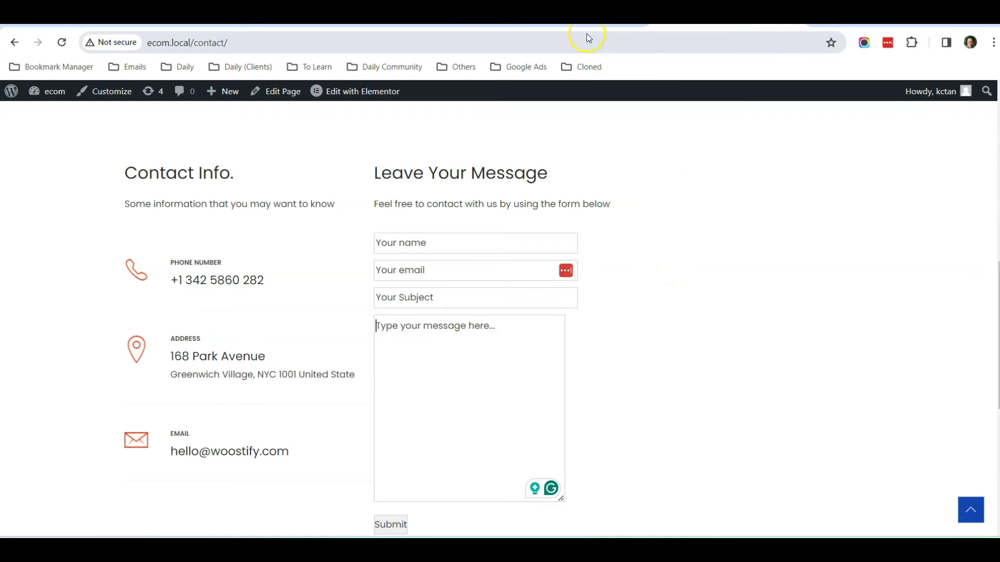
pyautogui.click(589, 15)
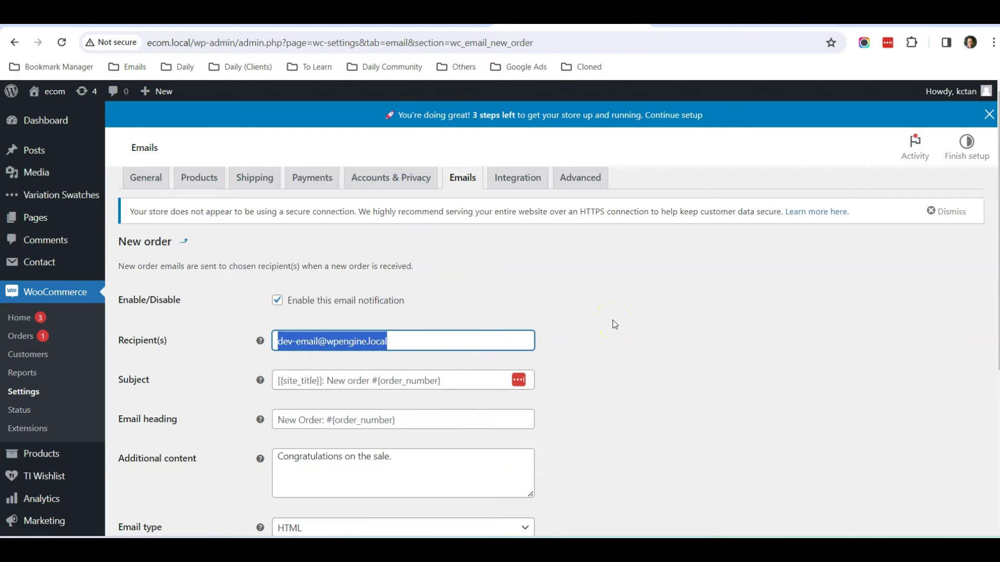
pyautogui.scroll(-3, 73, 319)
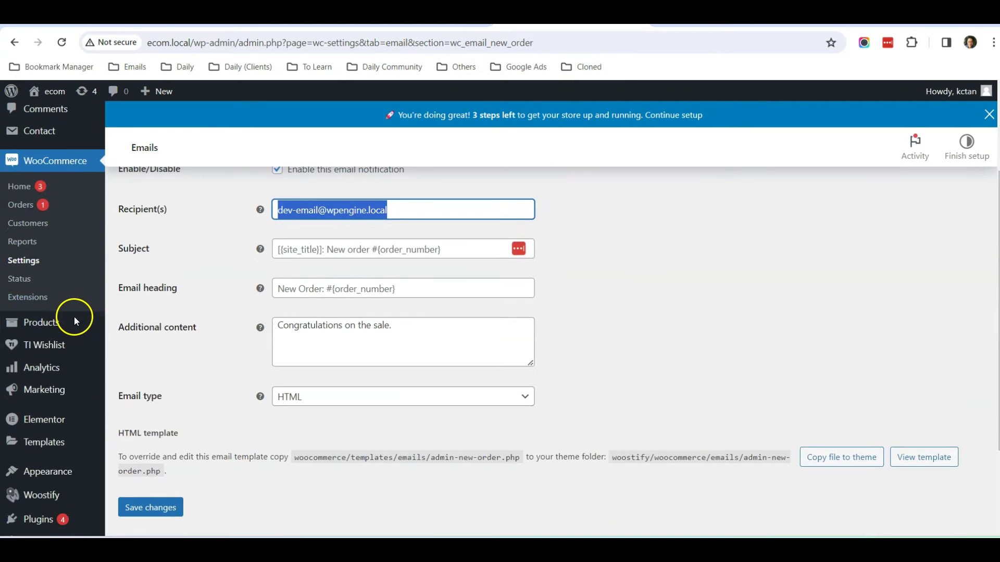
pyautogui.moveTo(67, 333)
pyautogui.scroll(-3, 68, 396)
pyautogui.moveTo(73, 400)
pyautogui.click(116, 399)
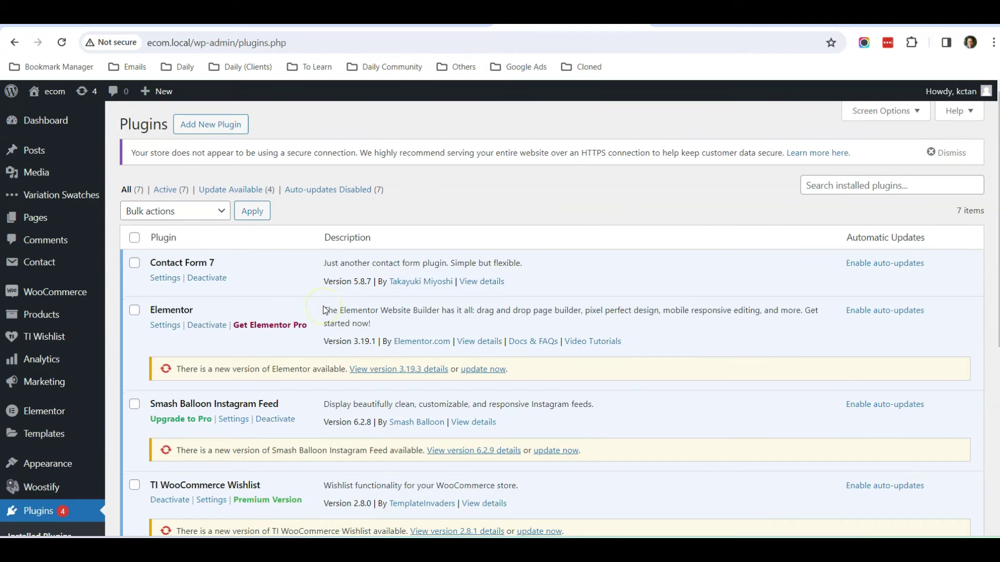
# Look through the installed plugins, examining the Contact Form 7 and WooCommerce entries
pyautogui.scroll(-6, 323, 309)
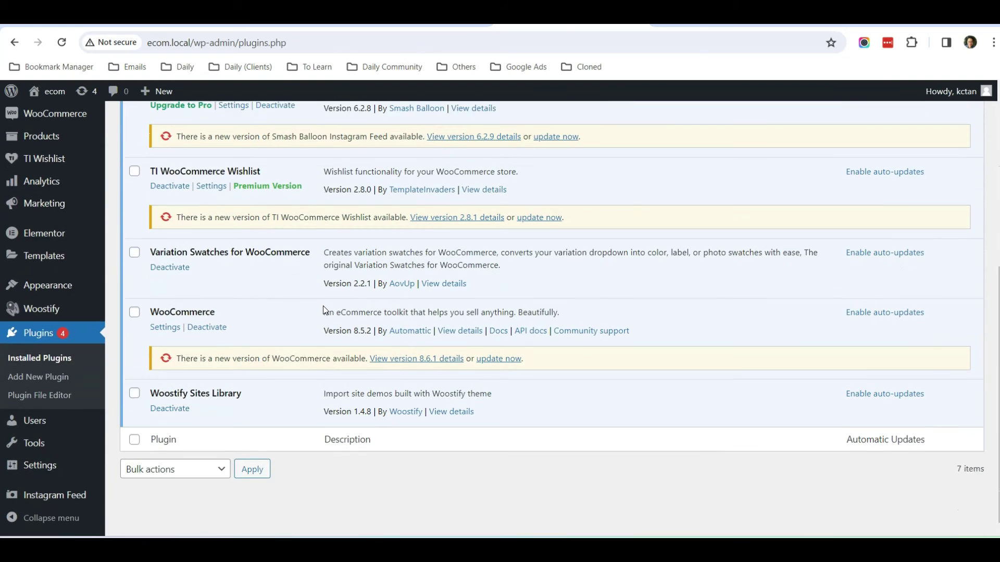
pyautogui.click(286, 336)
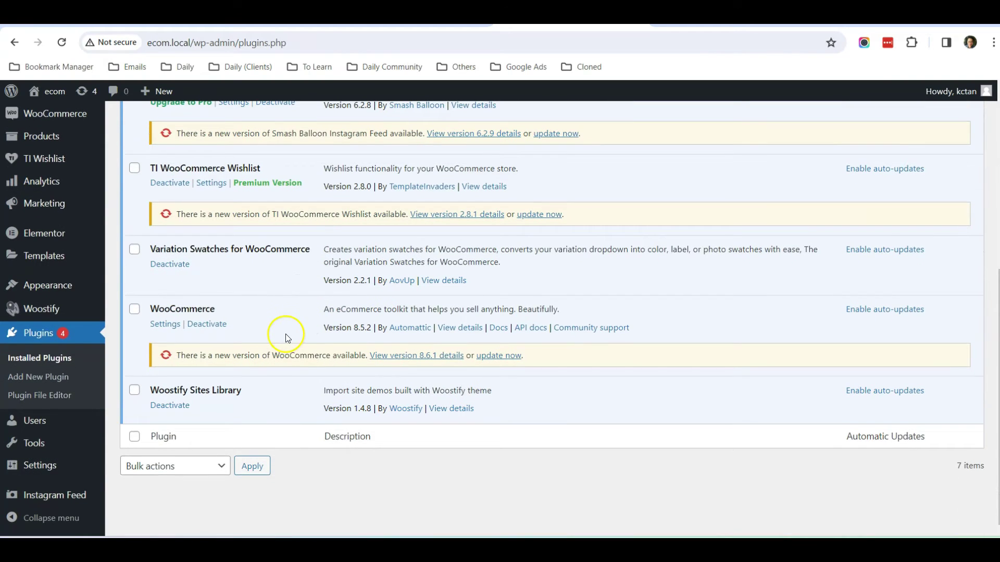
pyautogui.scroll(5, 287, 336)
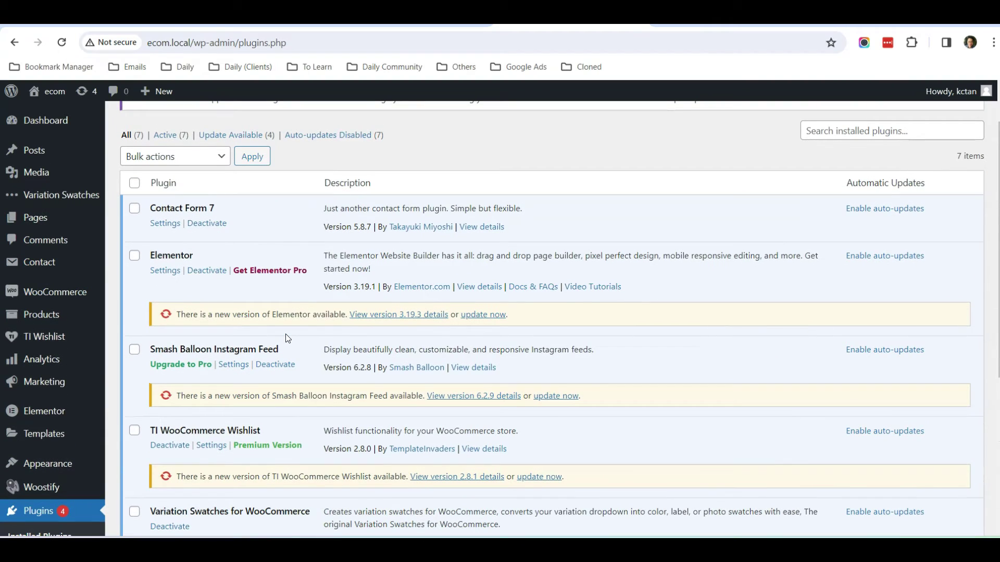
pyautogui.scroll(-5, 284, 279)
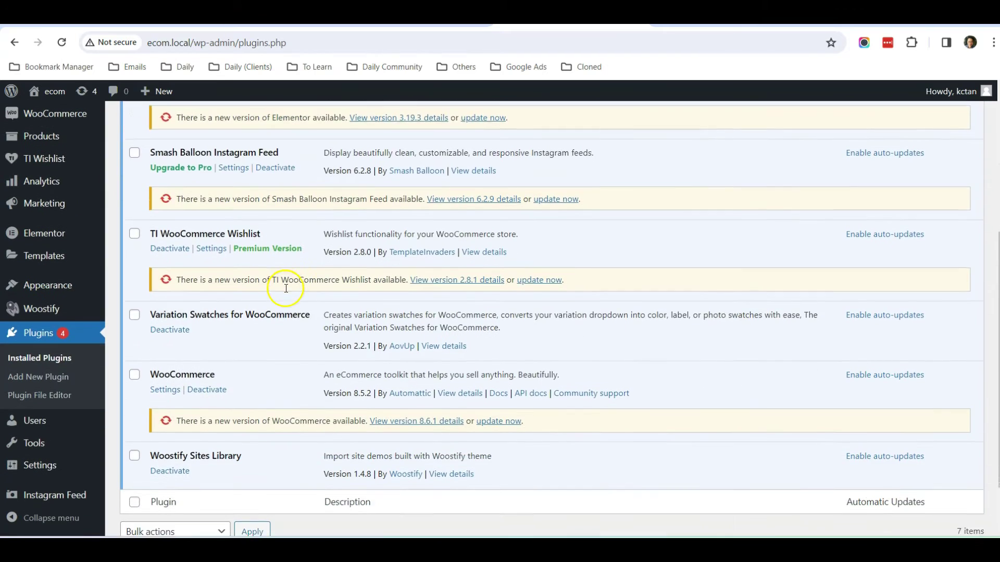
pyautogui.scroll(5, 275, 375)
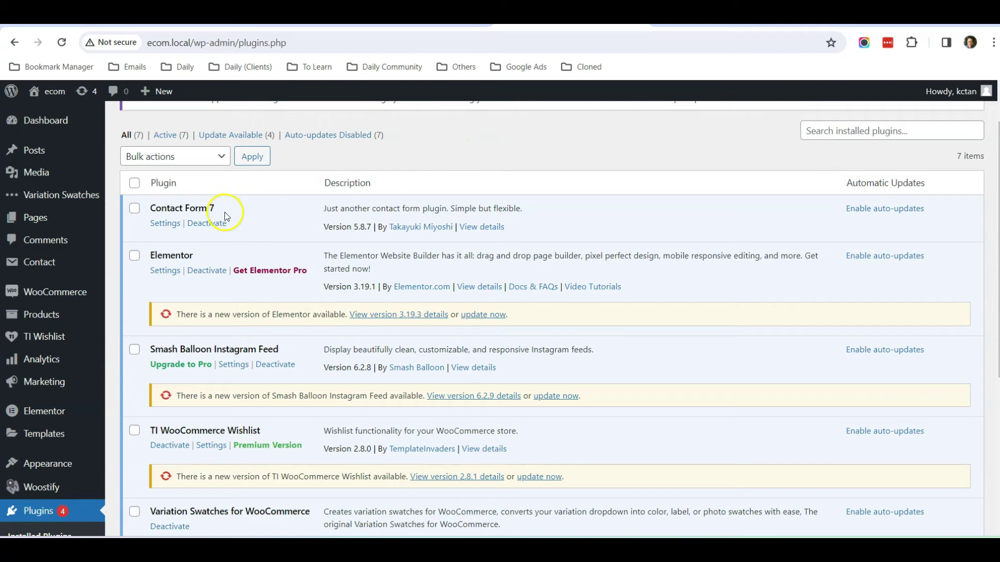
pyautogui.scroll(-1, 224, 224)
pyautogui.scroll(-3, 230, 416)
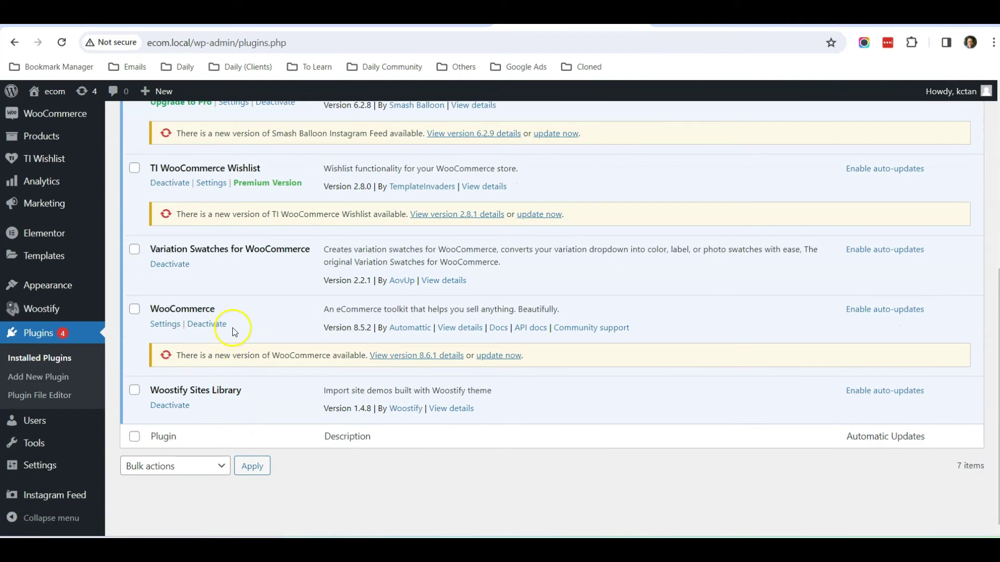
pyautogui.scroll(4, 234, 323)
pyautogui.scroll(1, 281, 266)
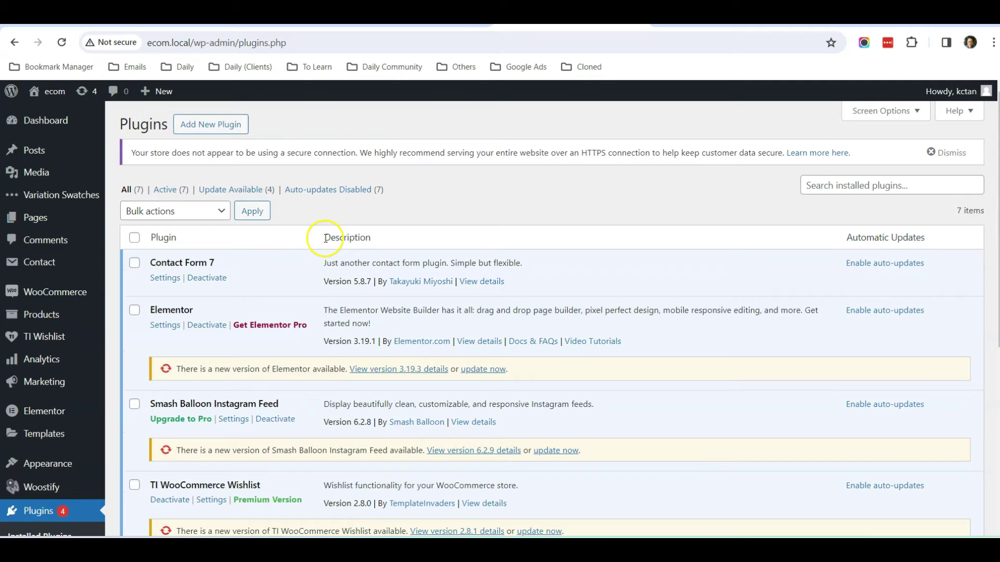
# Search the directory of new plugins for "smtp"
pyautogui.click(214, 125)
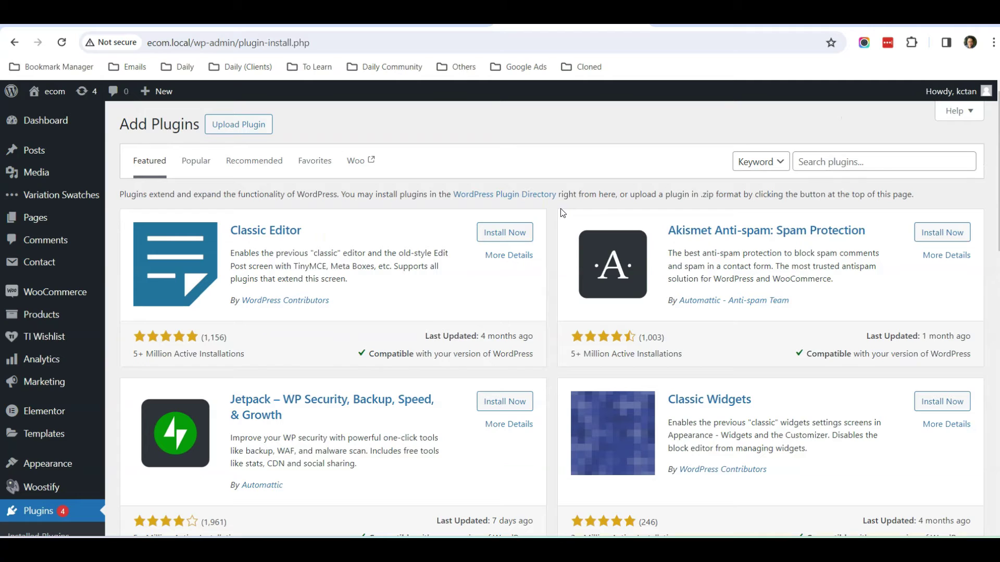
pyautogui.click(862, 162)
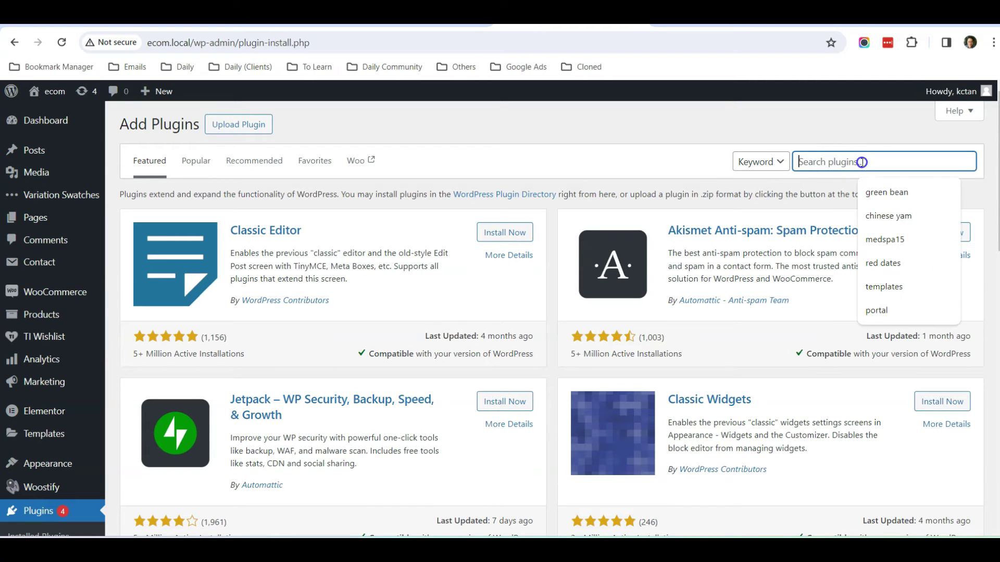
pyautogui.write('smtp')
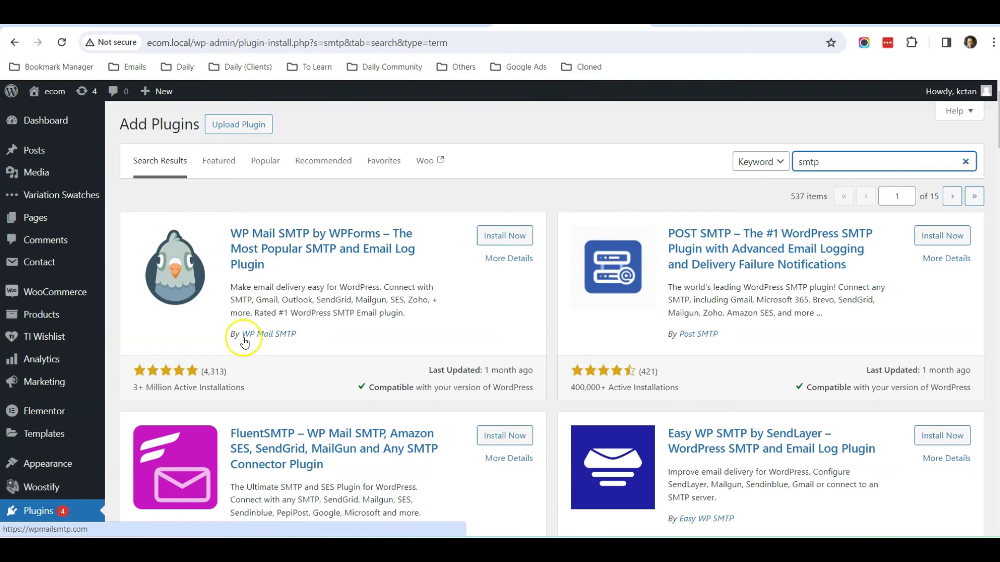
# Install and activate the WP Mail SMTP by WPForms plugin
pyautogui.click(499, 238)
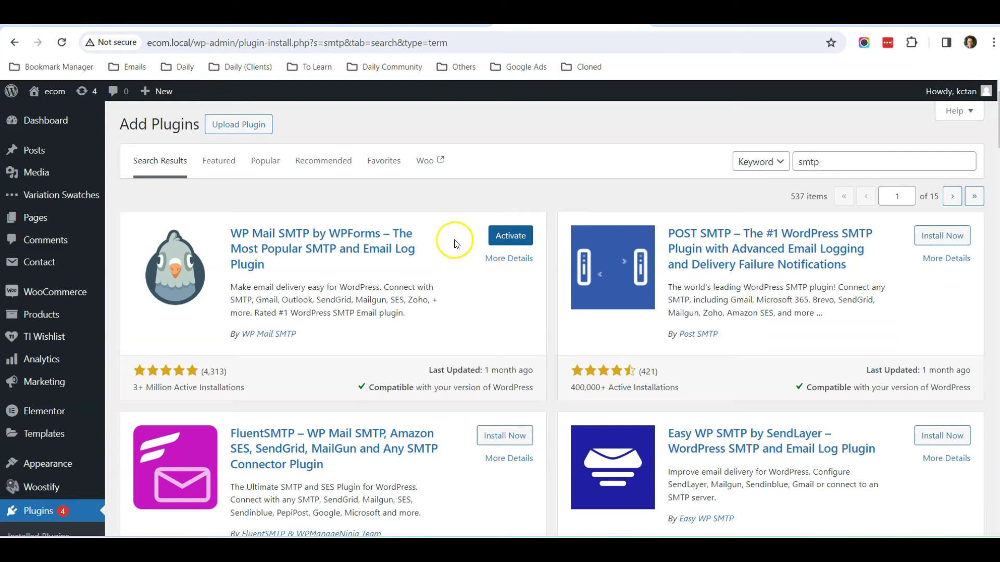
pyautogui.click(504, 238)
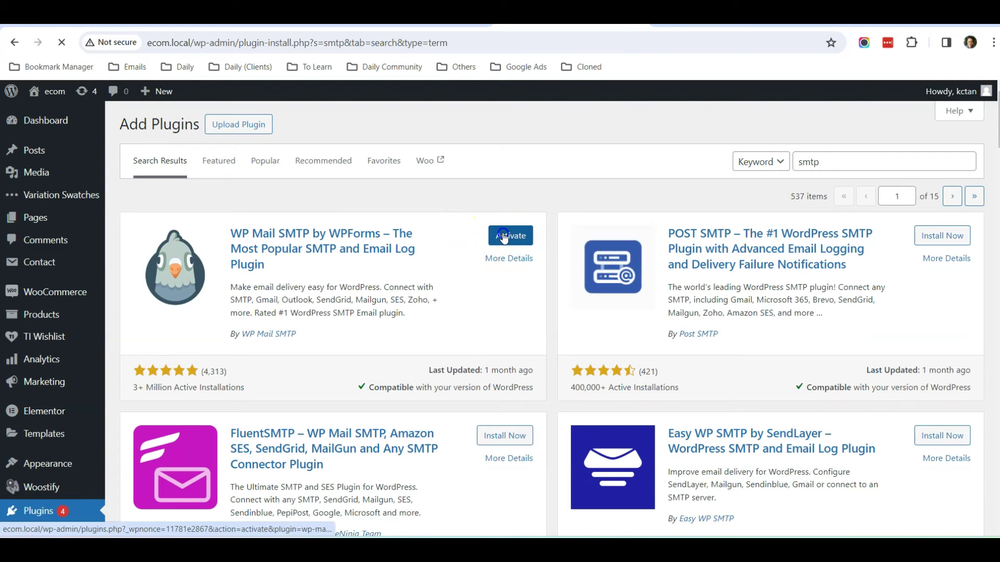
pyautogui.click(507, 194)
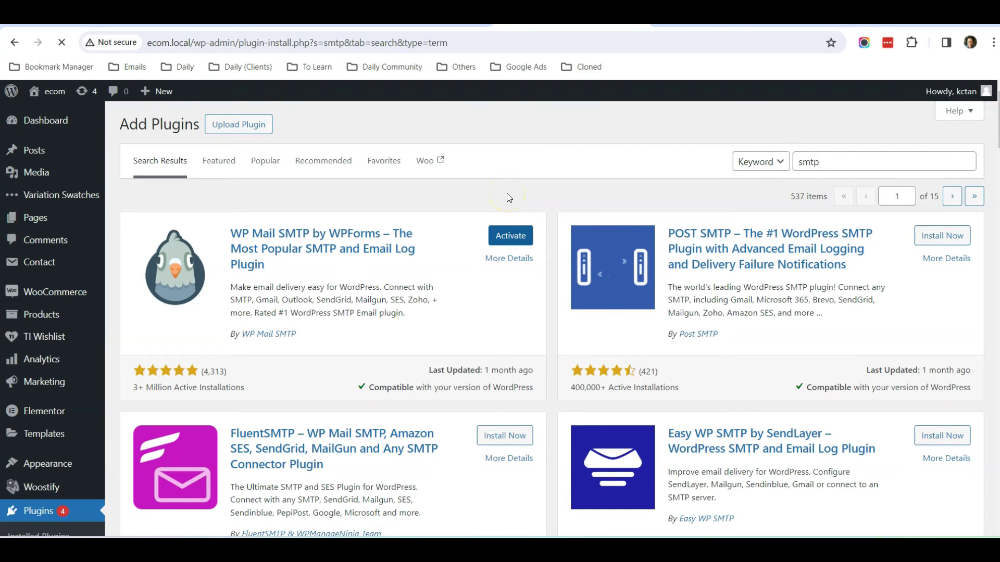
pyautogui.scroll(-1, 510, 197)
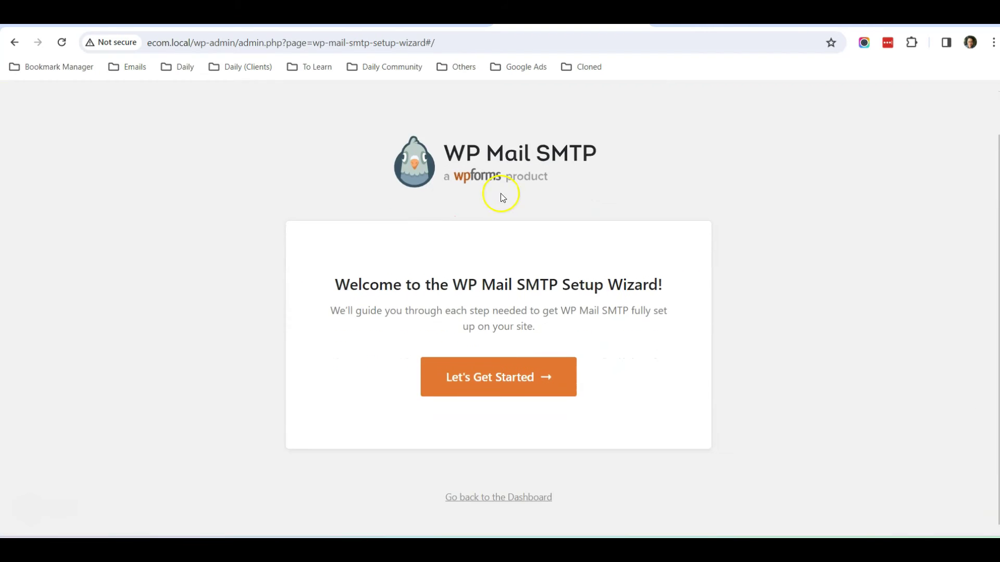
# Leave the WP Mail SMTP setup wizard and review the plugin's general settings down to the mailer choices
pyautogui.click(487, 501)
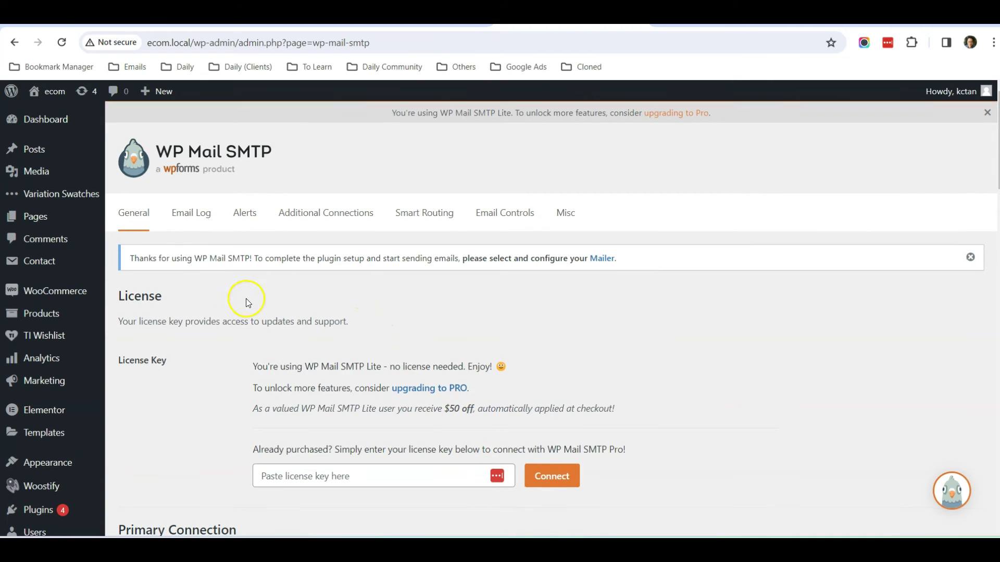
pyautogui.scroll(-4, 223, 303)
pyautogui.scroll(4, 218, 302)
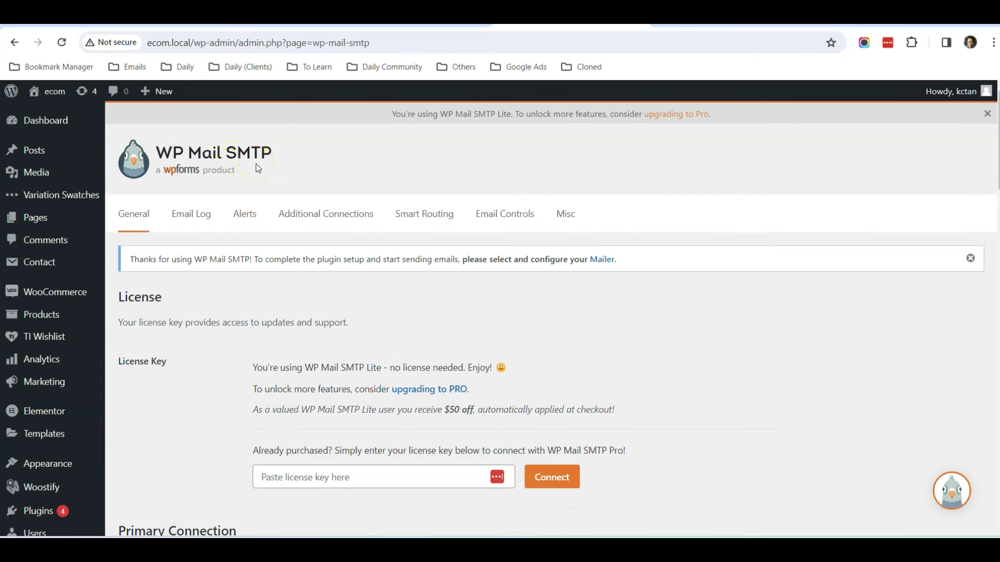
pyautogui.scroll(-7, 255, 170)
pyautogui.scroll(-8, 222, 207)
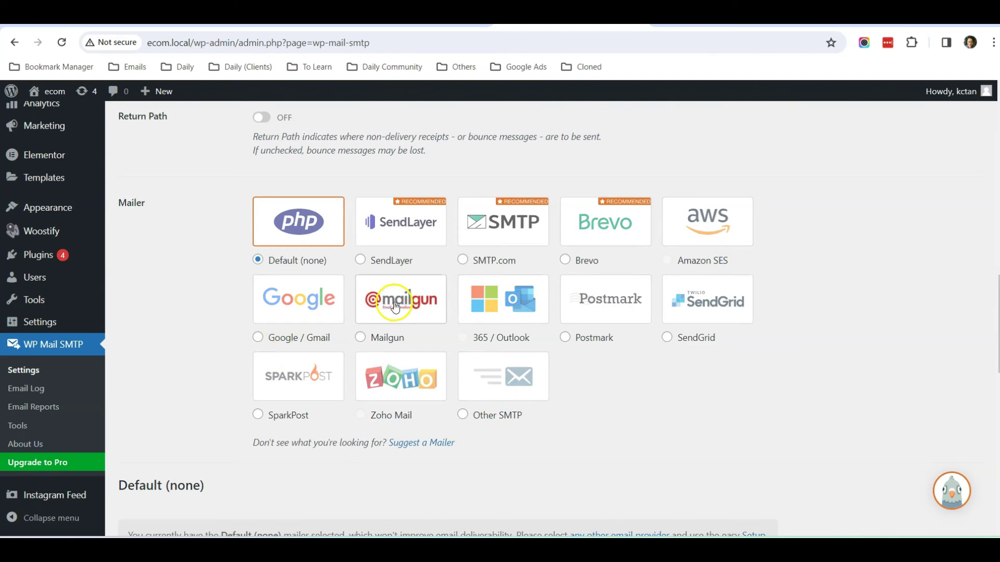
# Select Google / Gmail as the mailer and read its description and setup notes
pyautogui.click(301, 305)
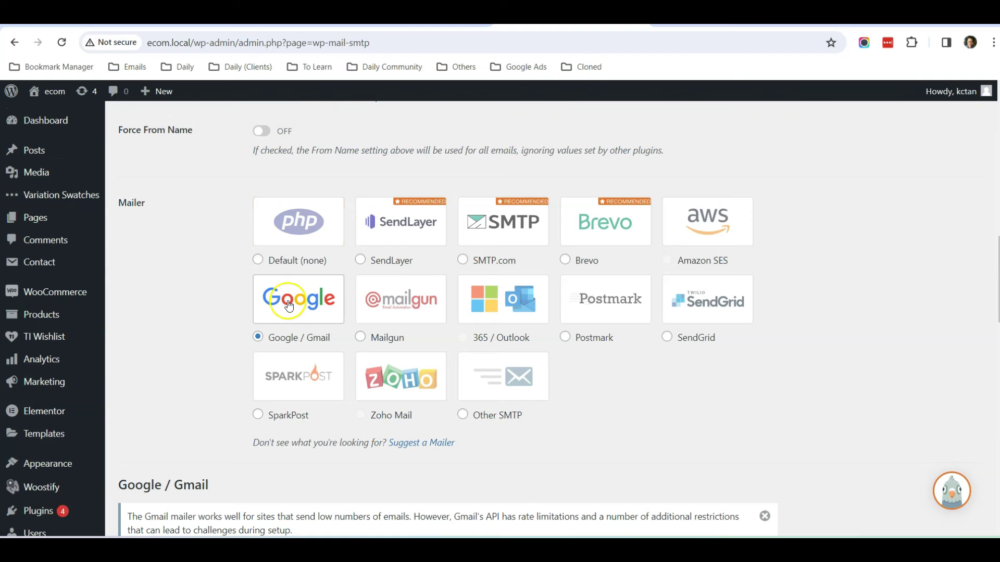
pyautogui.scroll(-2, 209, 308)
pyautogui.scroll(-2, 211, 312)
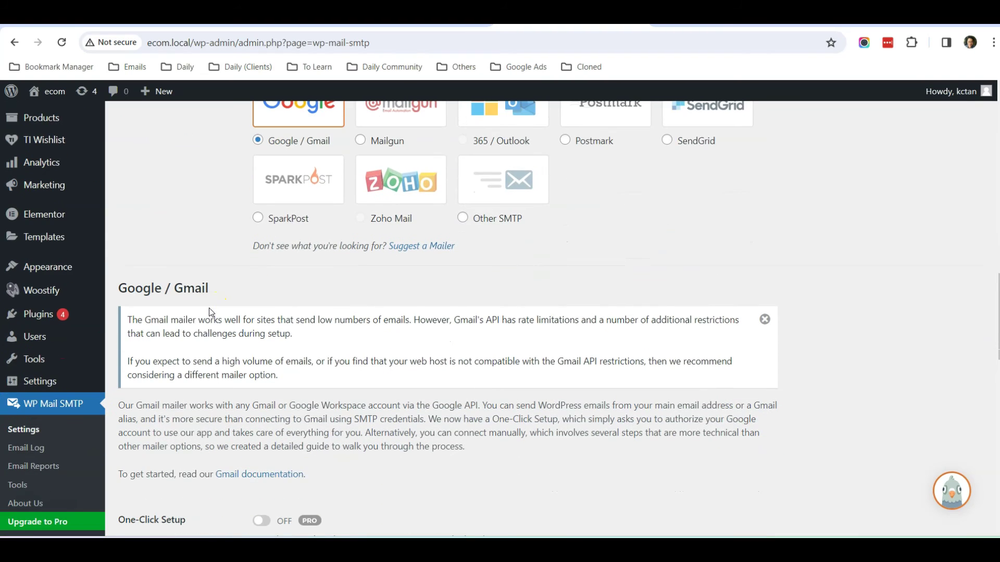
pyautogui.scroll(1, 211, 311)
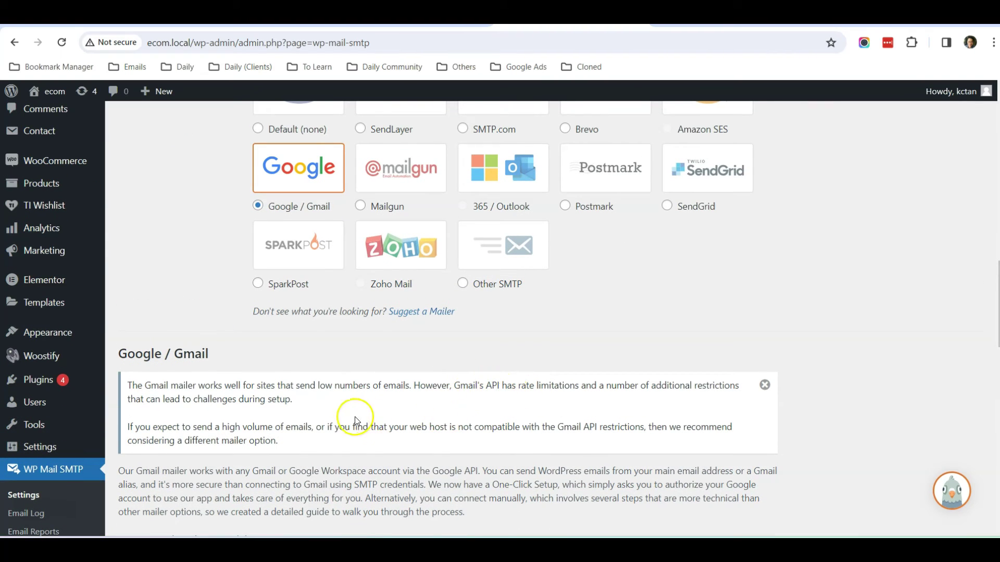
pyautogui.scroll(1, 182, 378)
pyautogui.scroll(2, 182, 364)
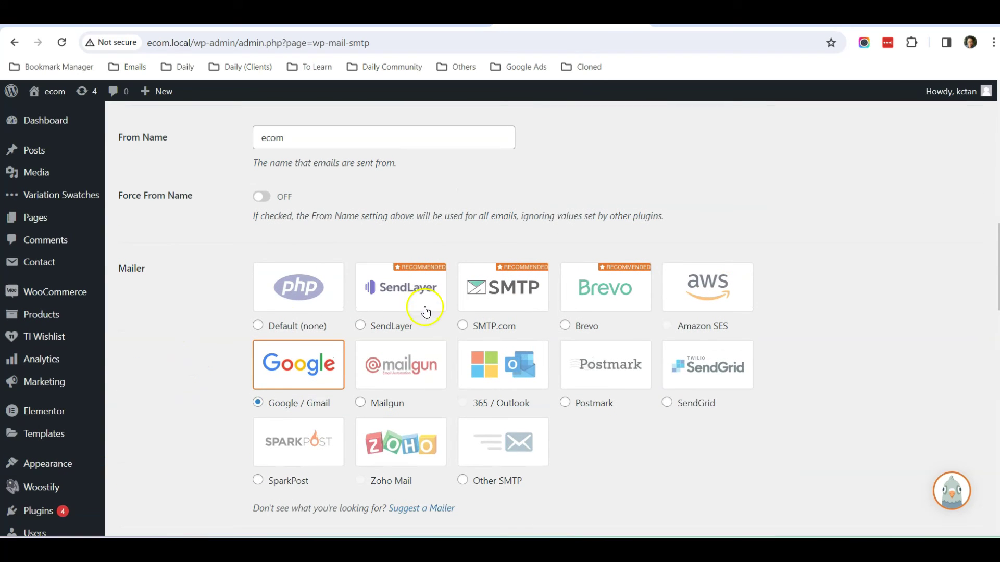
# Select Brevo as the mailer and examine its description, API Key and Sending Domain fields
pyautogui.click(596, 296)
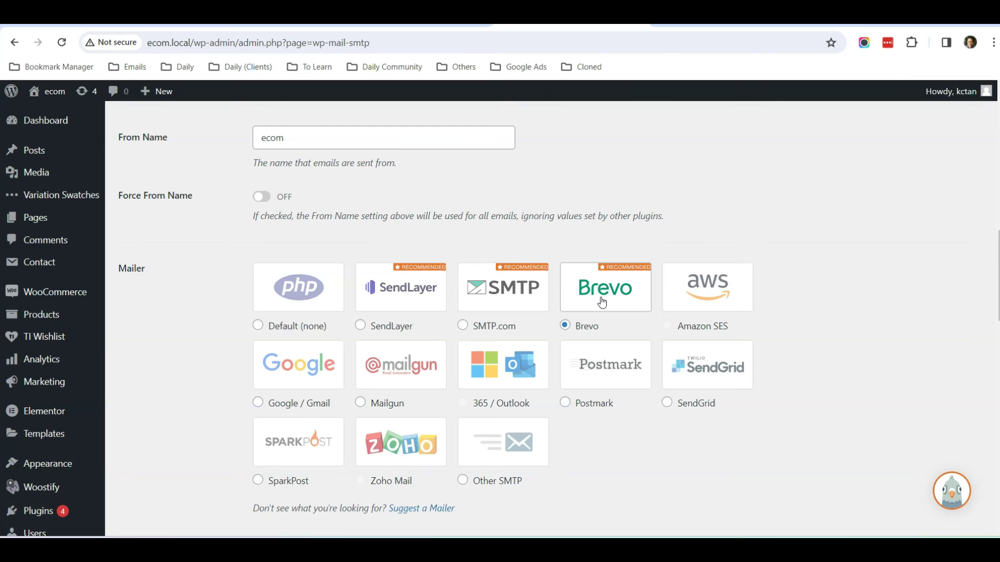
pyautogui.click(609, 299)
pyautogui.scroll(-6, 608, 294)
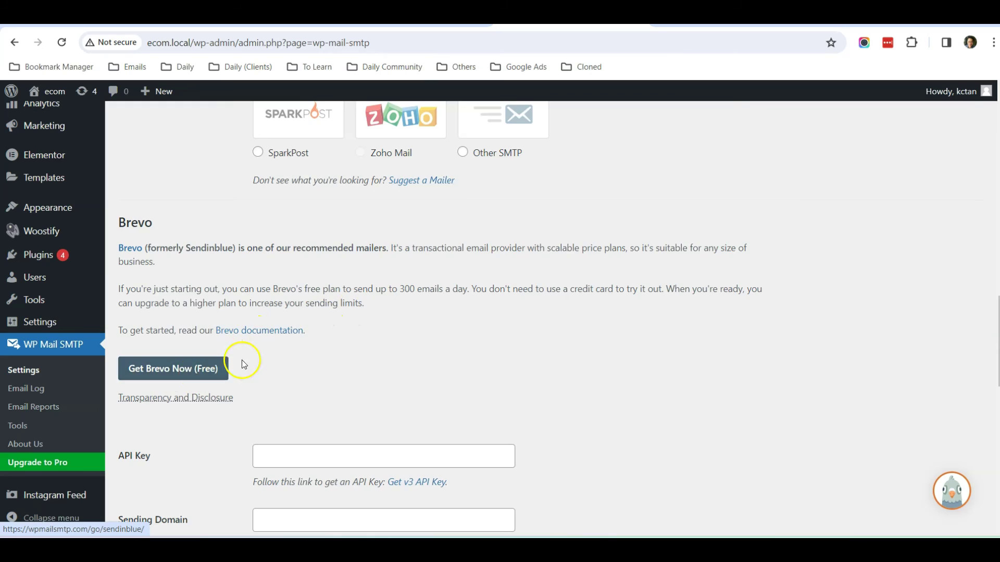
pyautogui.scroll(-2, 245, 359)
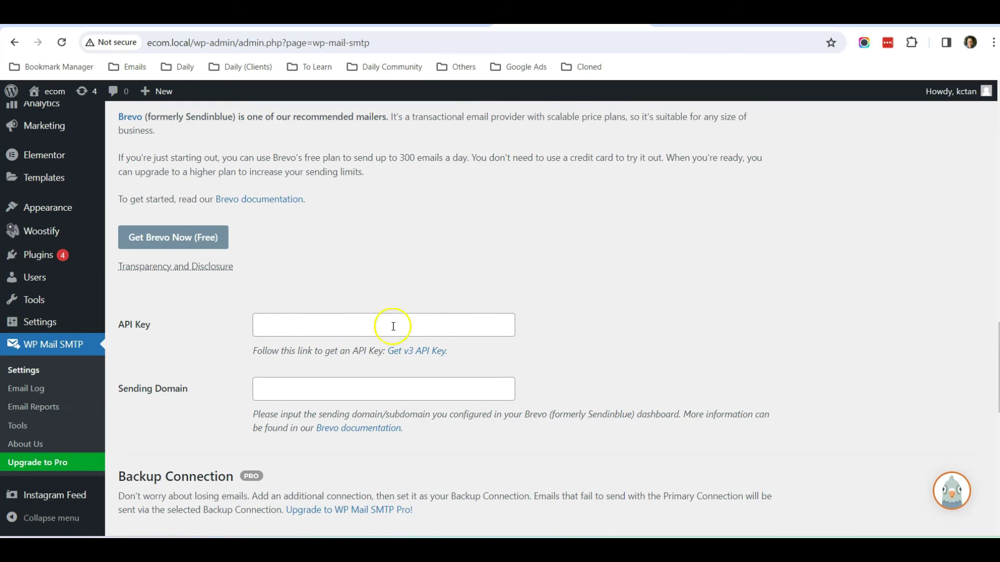
pyautogui.scroll(-6, 207, 327)
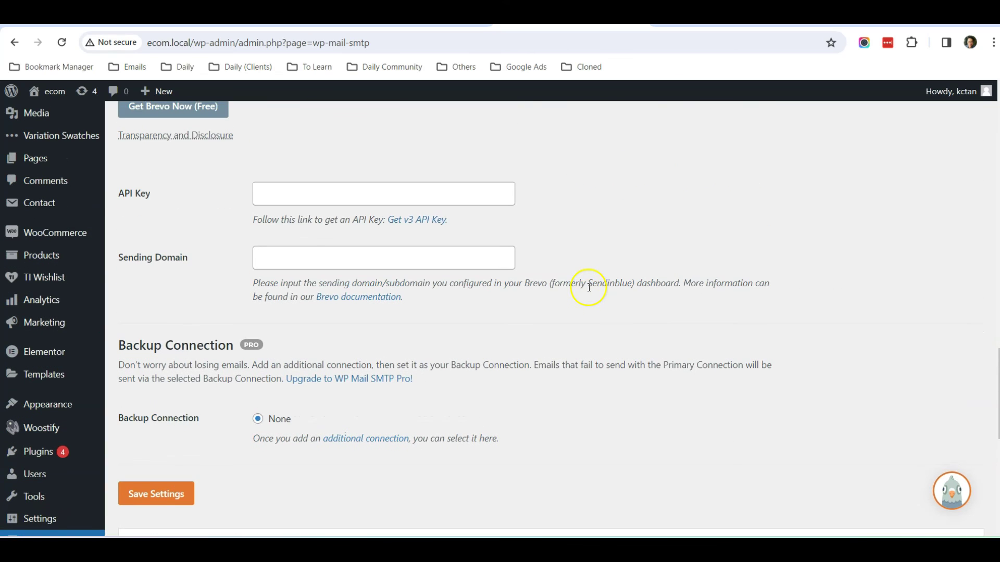
pyautogui.scroll(4, 589, 288)
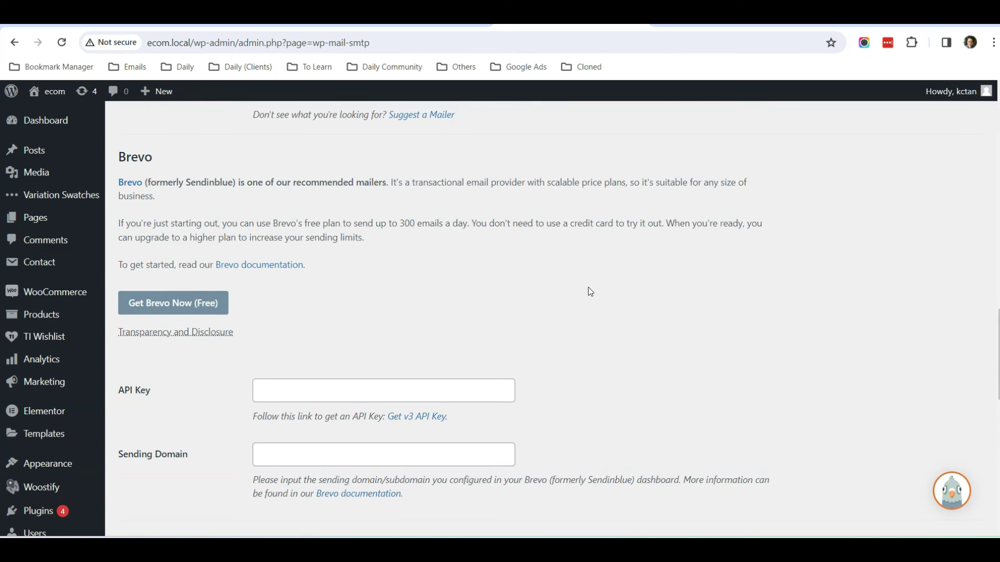
# Review the WP Mail SMTP settings again, comparing the From Email and From Name options with the Brevo section
pyautogui.scroll(10, 588, 289)
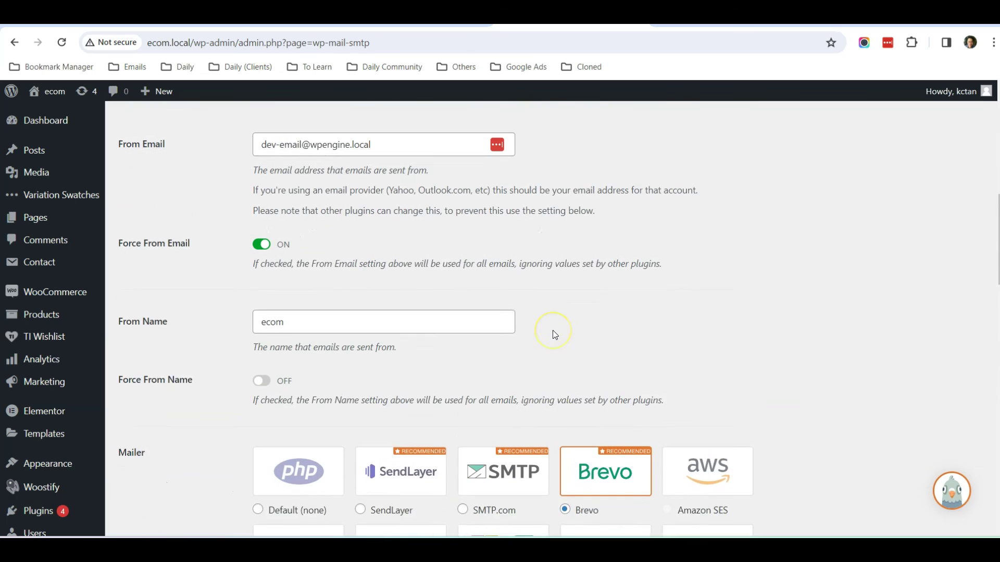
pyautogui.scroll(9, 554, 334)
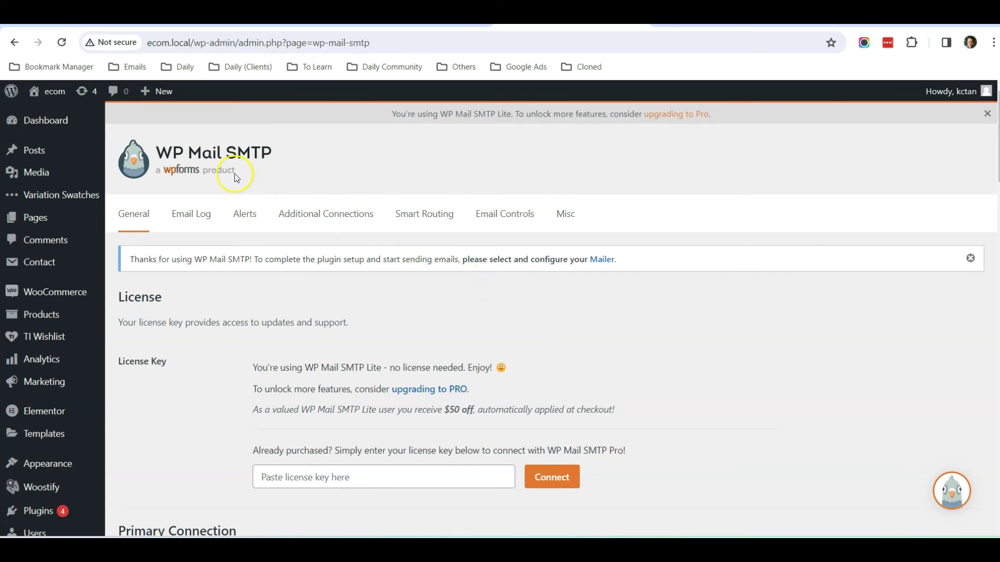
pyautogui.scroll(-12, 234, 312)
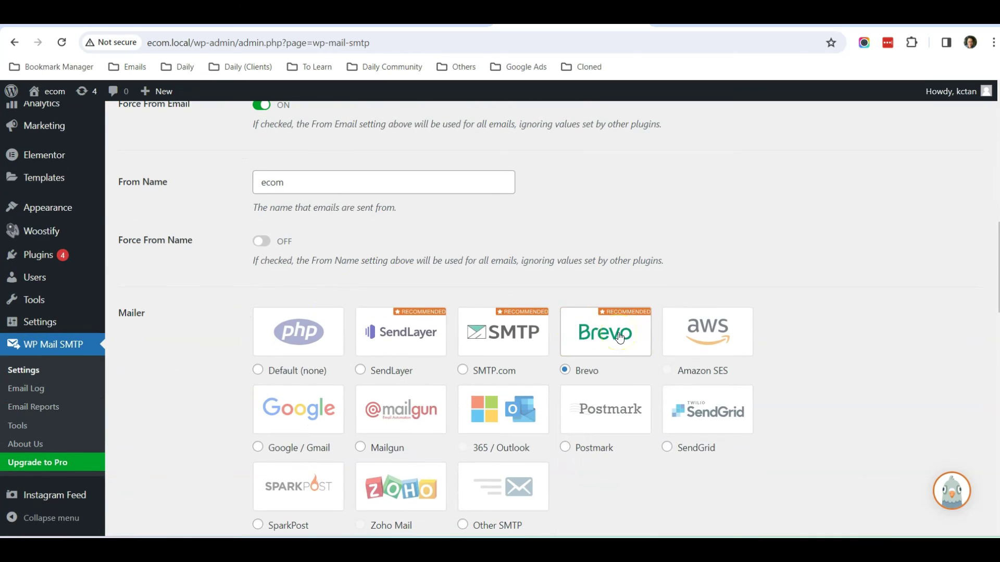
pyautogui.scroll(-8, 672, 326)
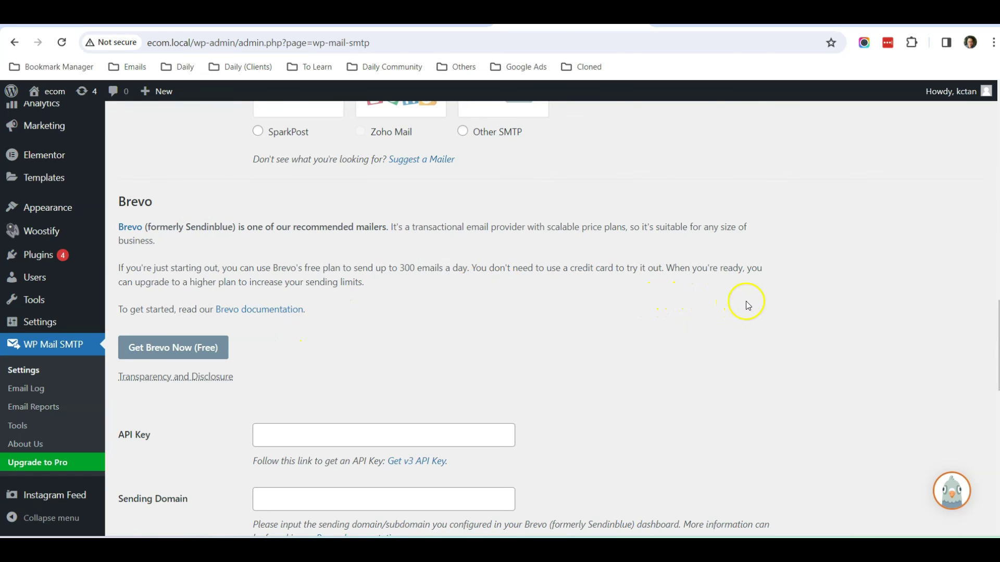
pyautogui.scroll(10, 802, 313)
pyautogui.scroll(2, 802, 314)
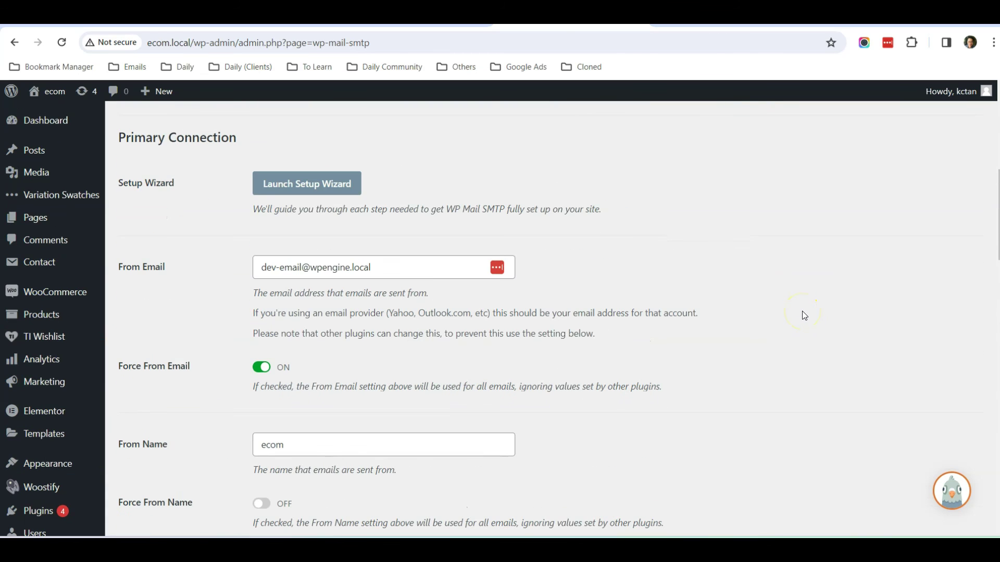
# Open wordpress.org in a new browser tab and go to its plugin directory
pyautogui.scroll(7, 802, 312)
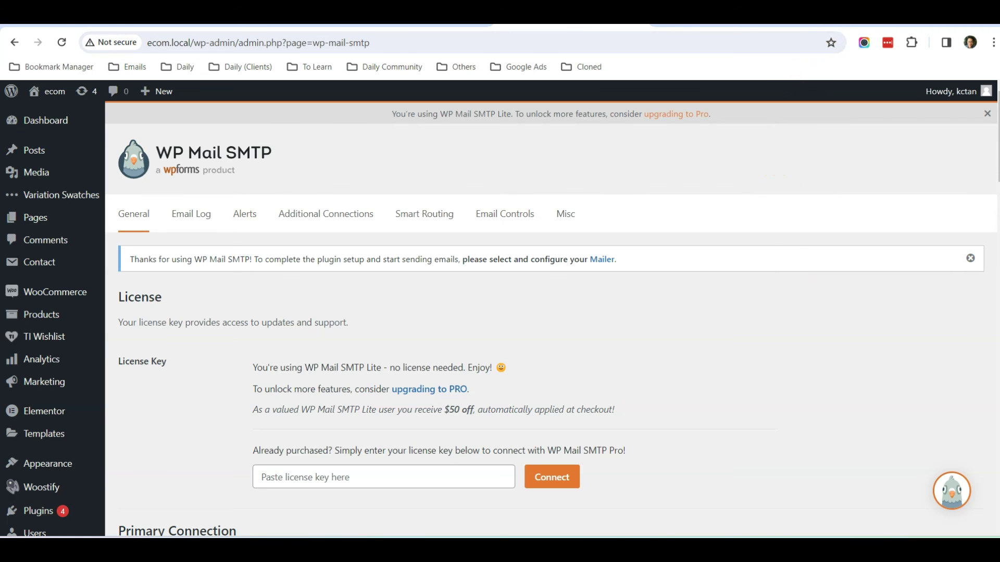
pyautogui.hotkey('ctrl', 't')
pyautogui.write('w')
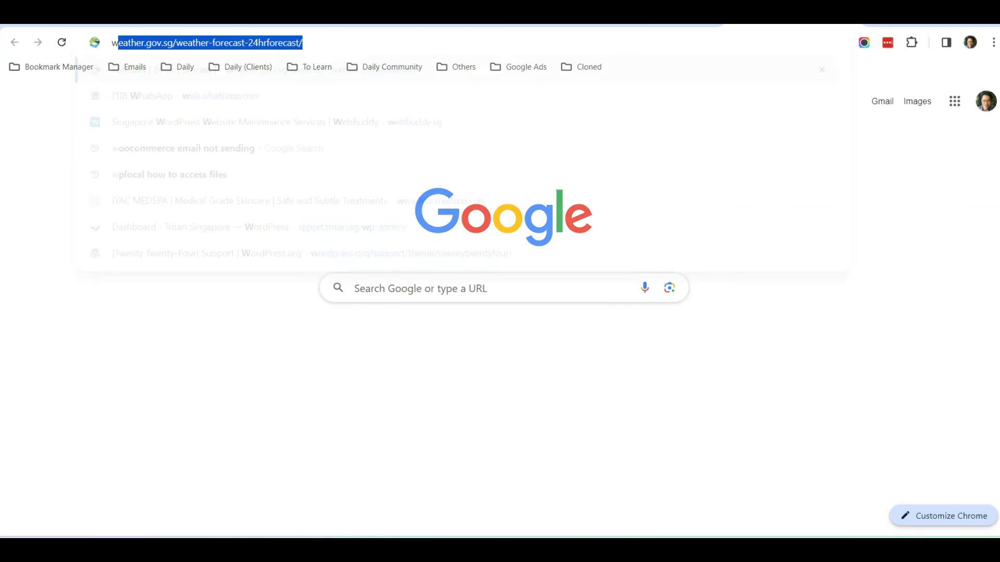
pyautogui.write('ordpress')
pyautogui.press('Return')
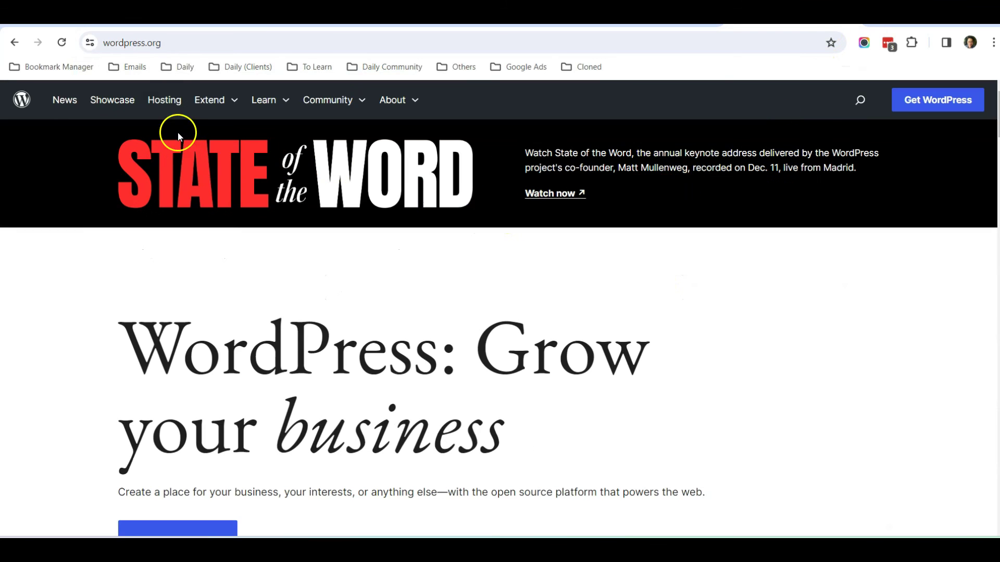
pyautogui.click(213, 100)
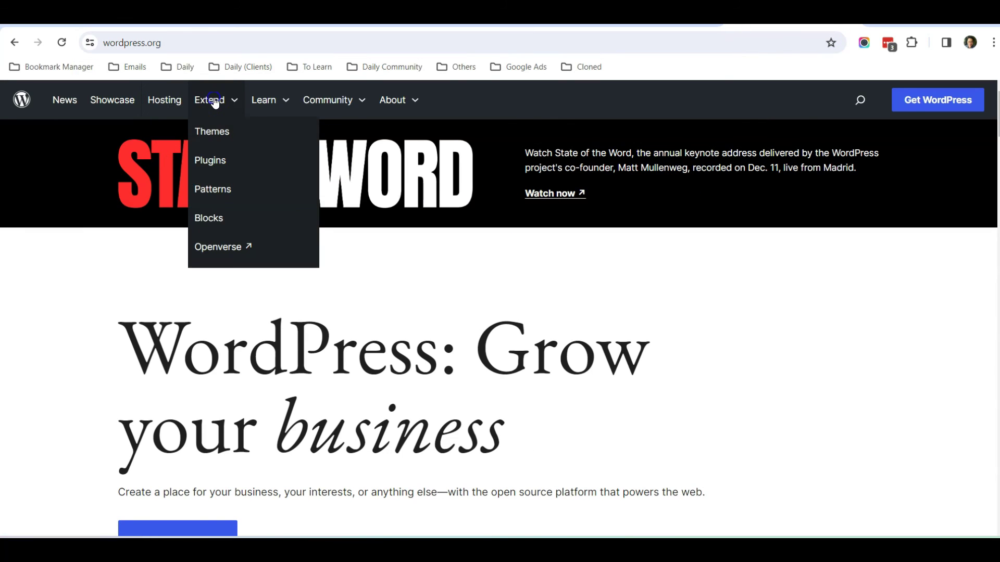
pyautogui.click(214, 160)
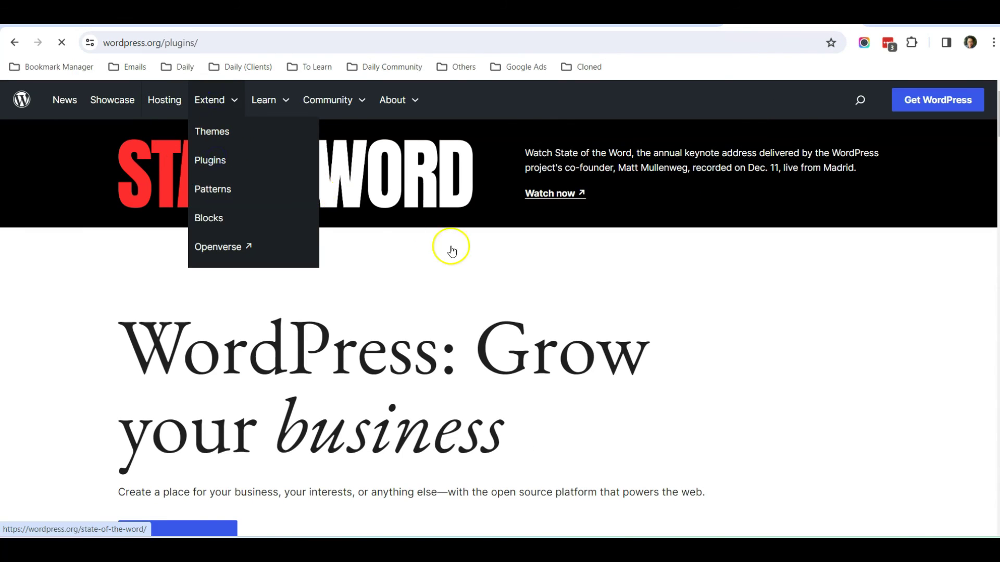
# Search the plugin directory for "automatic email testing"
pyautogui.click(435, 298)
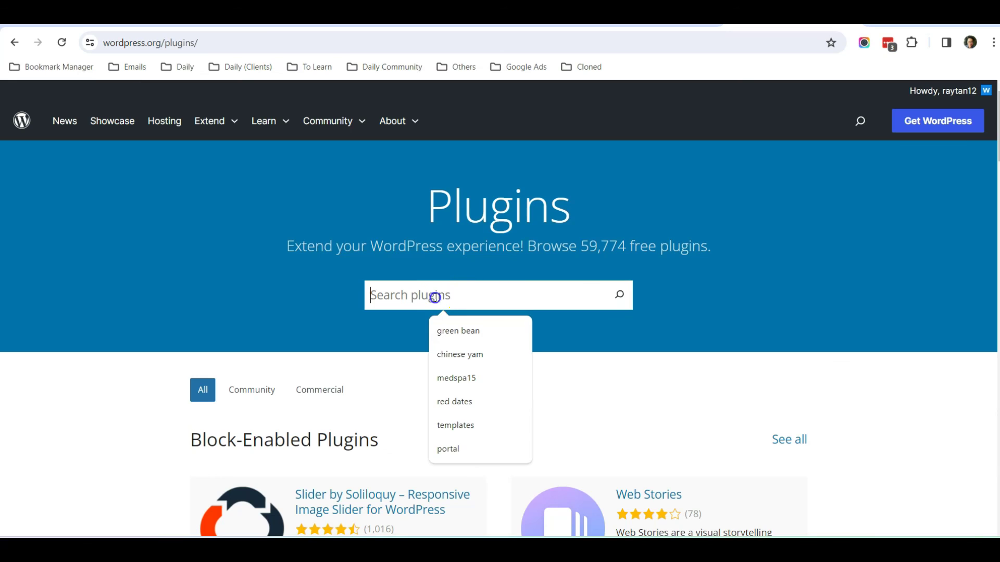
pyautogui.write('automatic ')
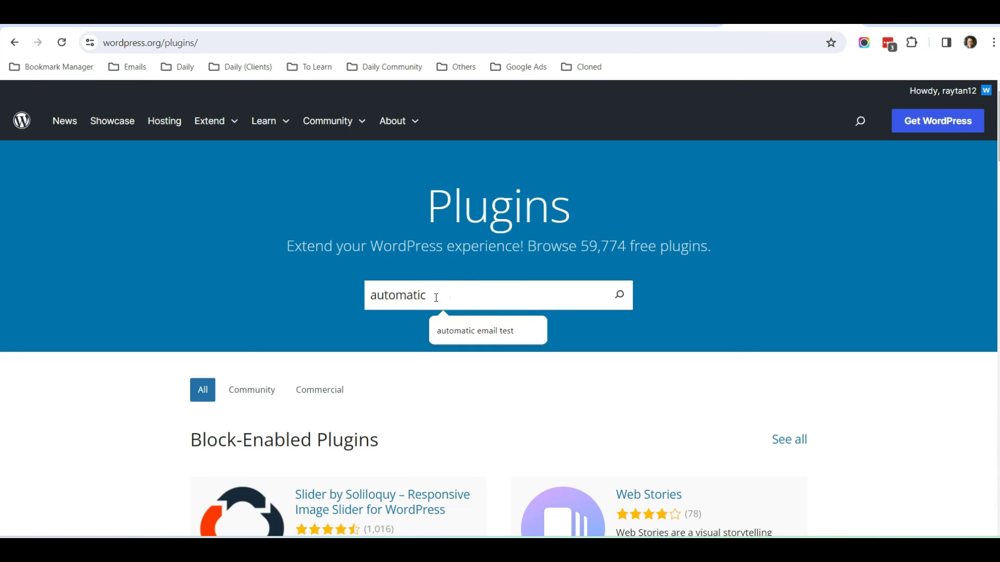
pyautogui.write('email testing')
pyautogui.press('Return')
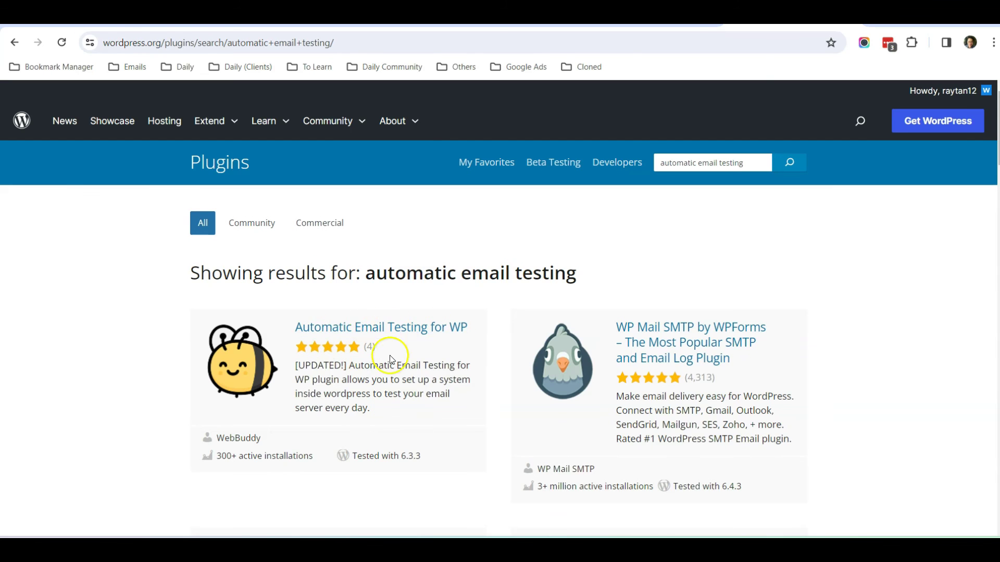
# Open the Automatic Email Testing for WP plugin page by WebBuddy and look through its details
pyautogui.click(327, 326)
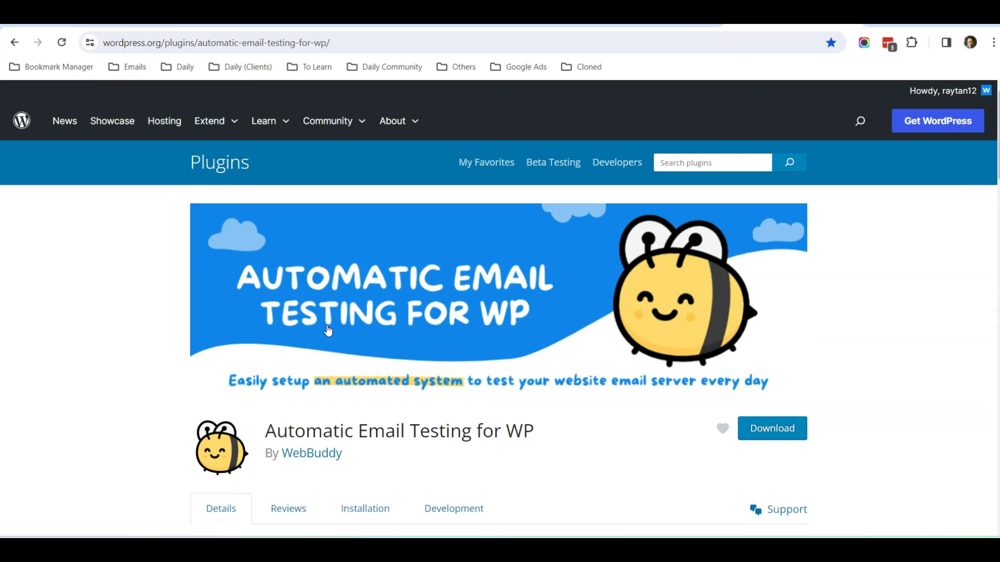
pyautogui.scroll(-1, 328, 330)
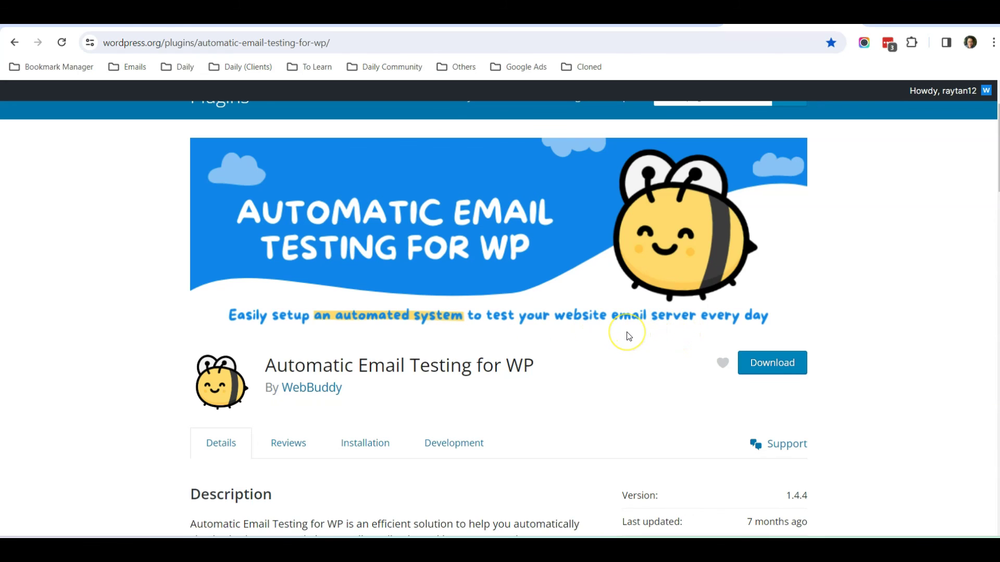
pyautogui.scroll(-5, 629, 335)
pyautogui.scroll(5, 629, 336)
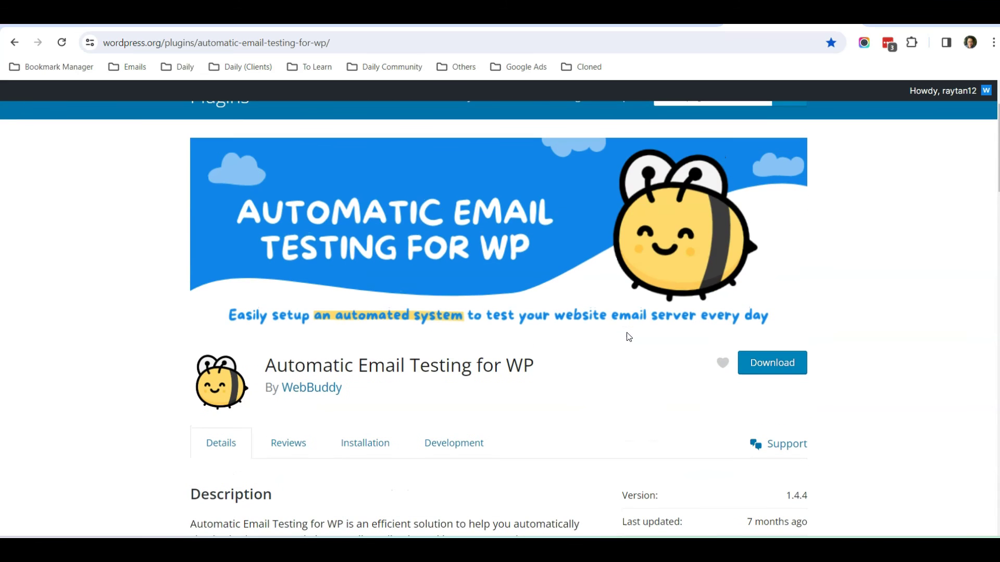